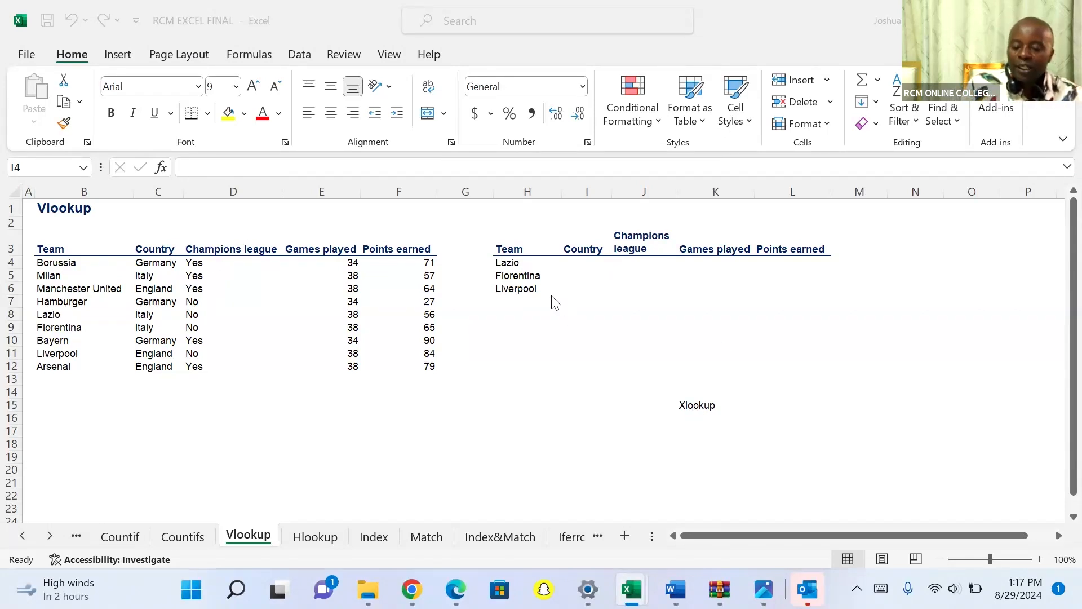
Clear the team names Fiorentina and Liverpool from cells H5 and H6 of the lookup table.
left_click(530, 276)
left_click(530, 276)
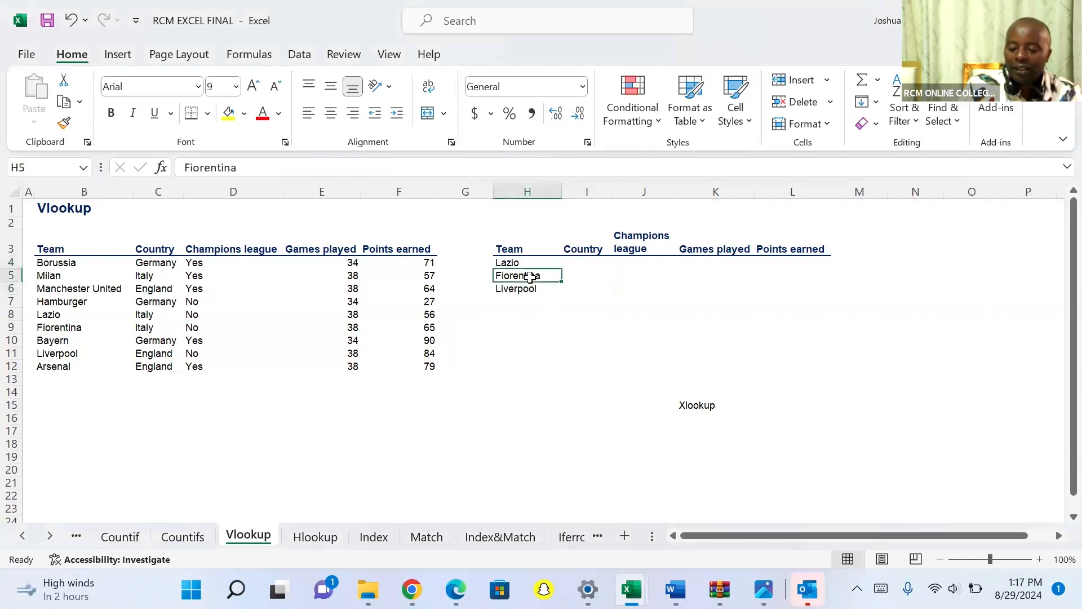
key("Delete")
left_click(527, 289)
key("Delete")
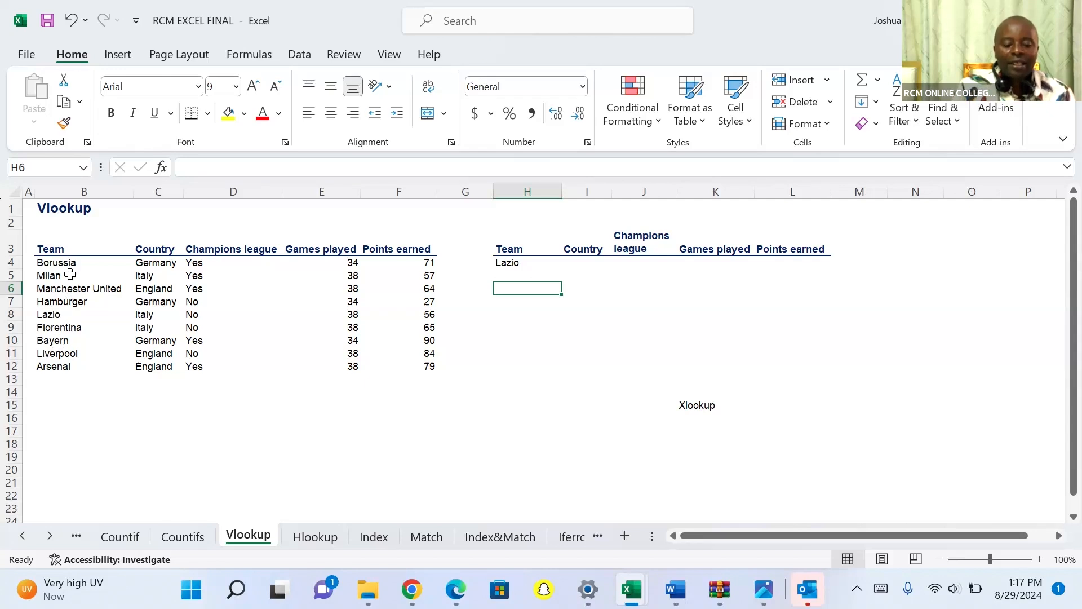
Enter the note "Verticallycolumn=" in cell J10.
left_click(655, 343)
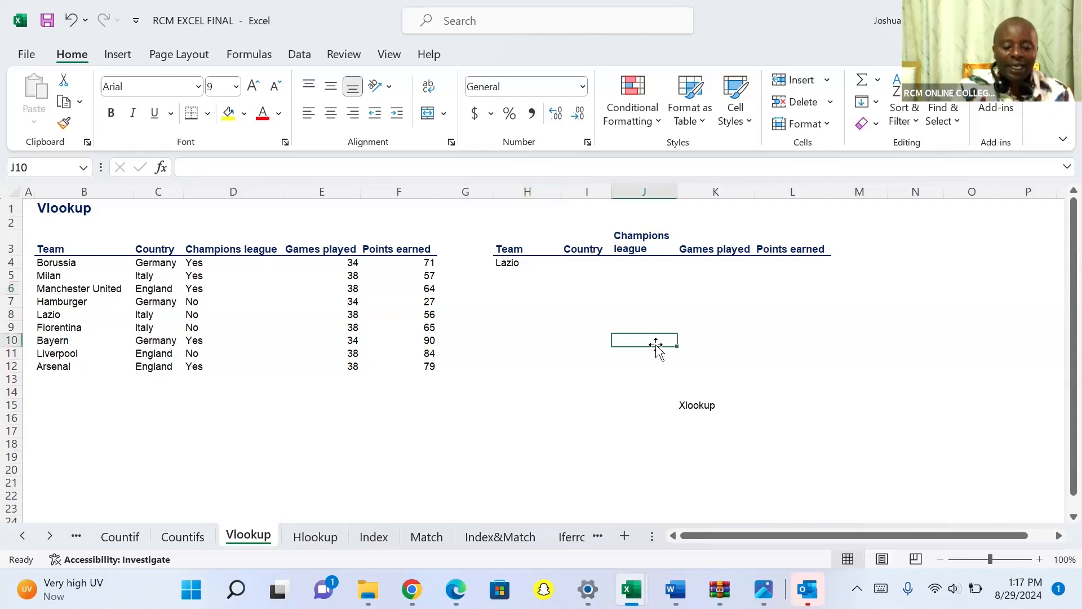
type("Ver")
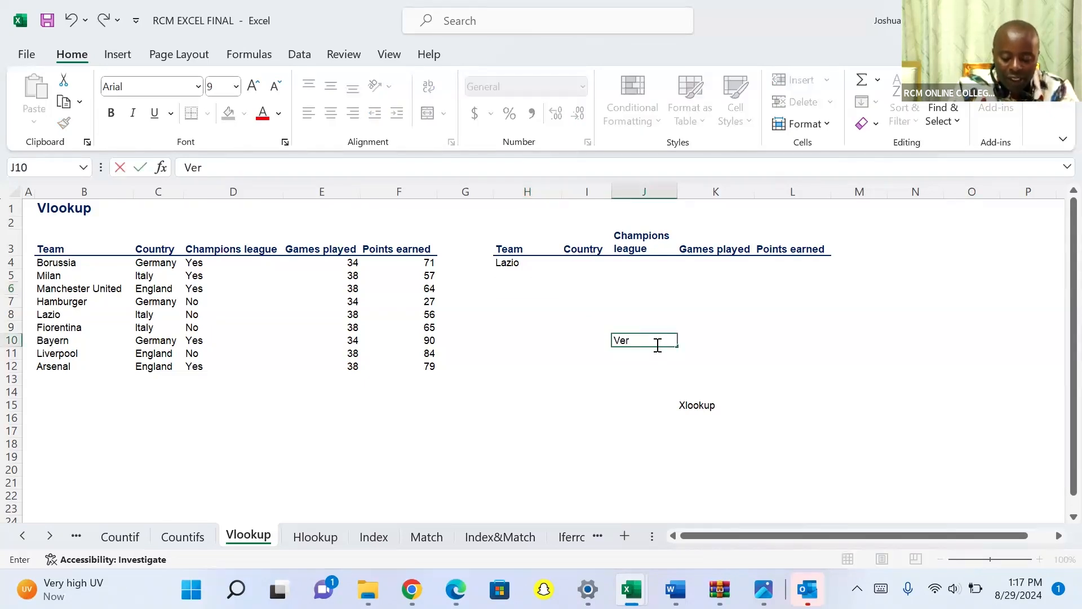
type("tically=")
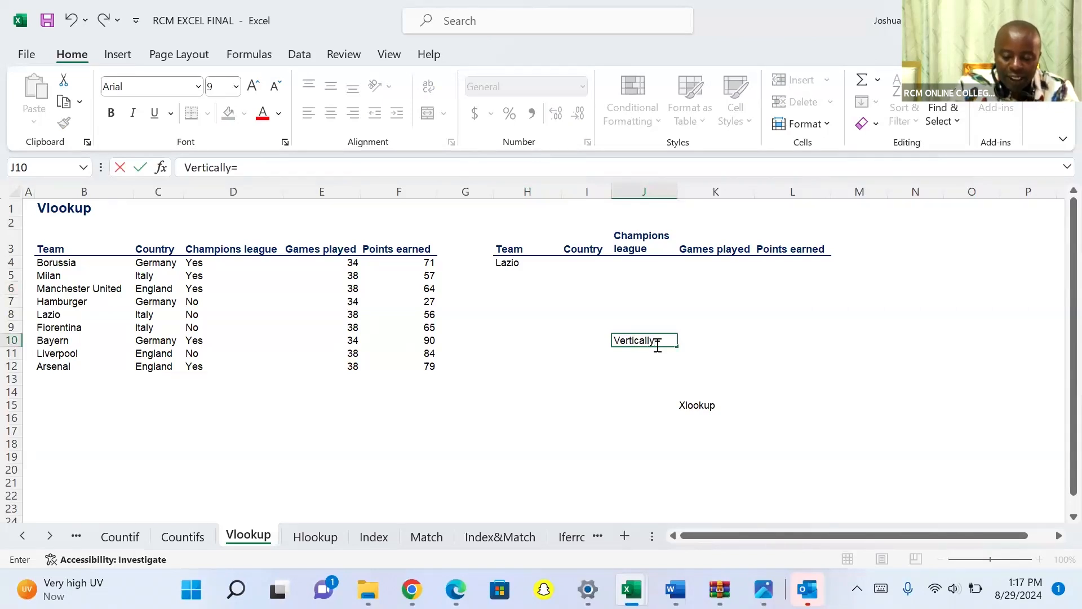
left_click(657, 346)
type("colum")
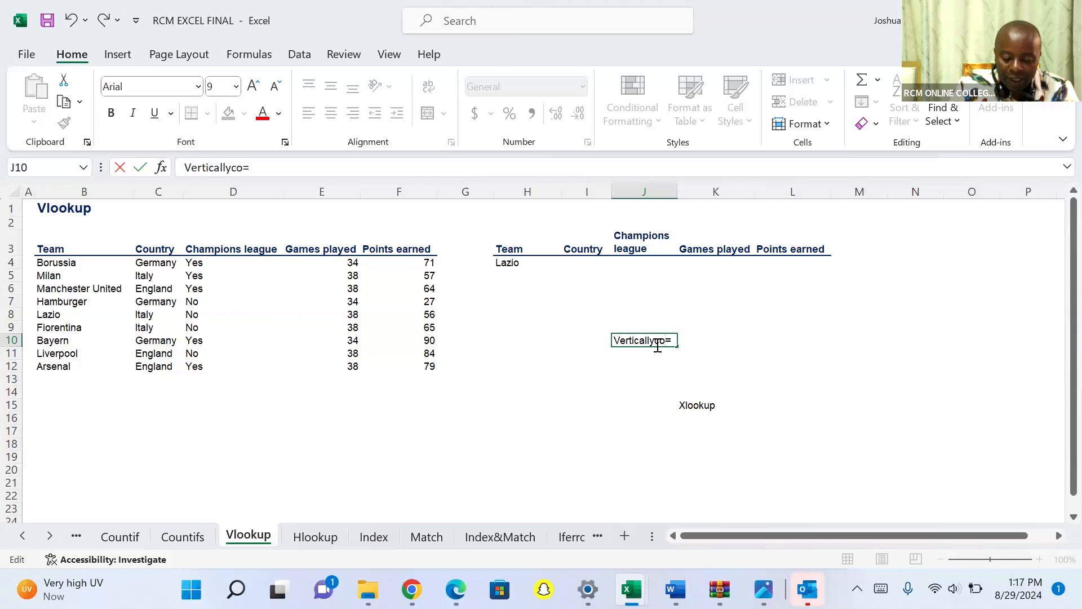
type("n")
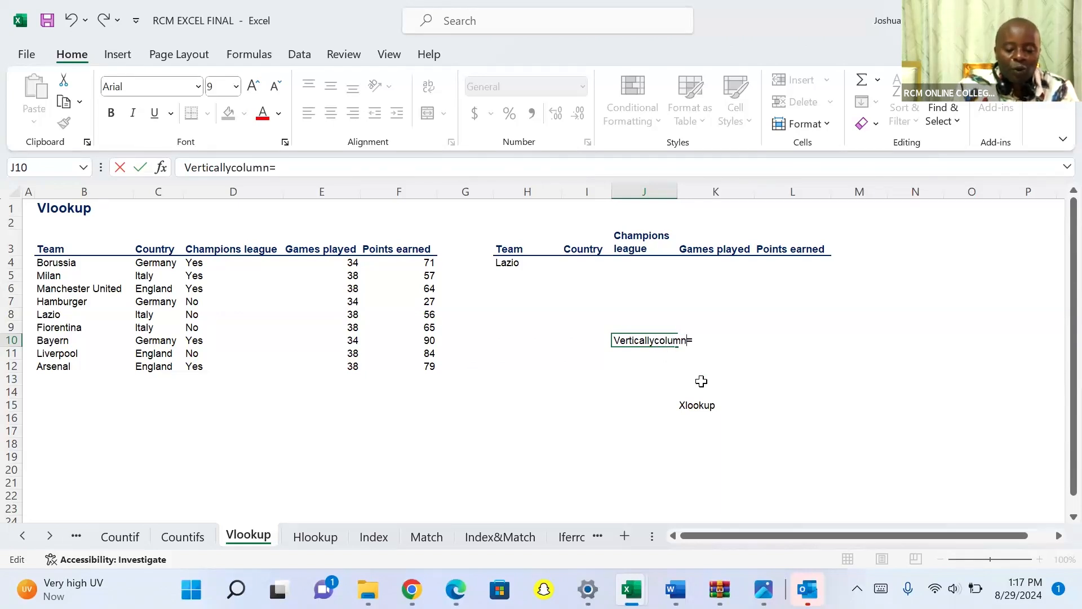
Enter the note "Vlookup" in cell J12.
left_click(640, 366)
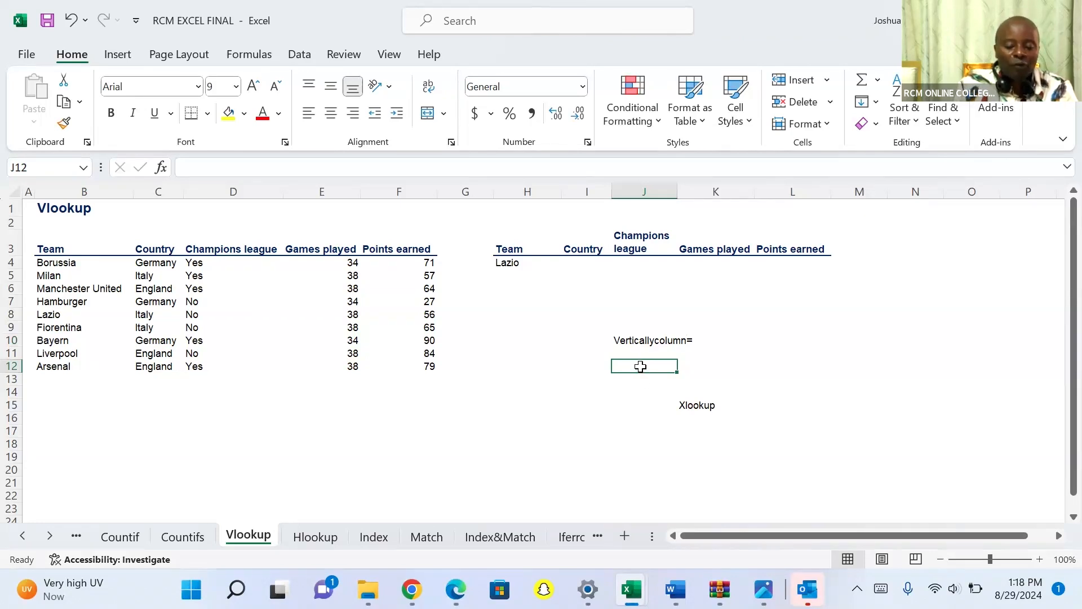
type("Vl")
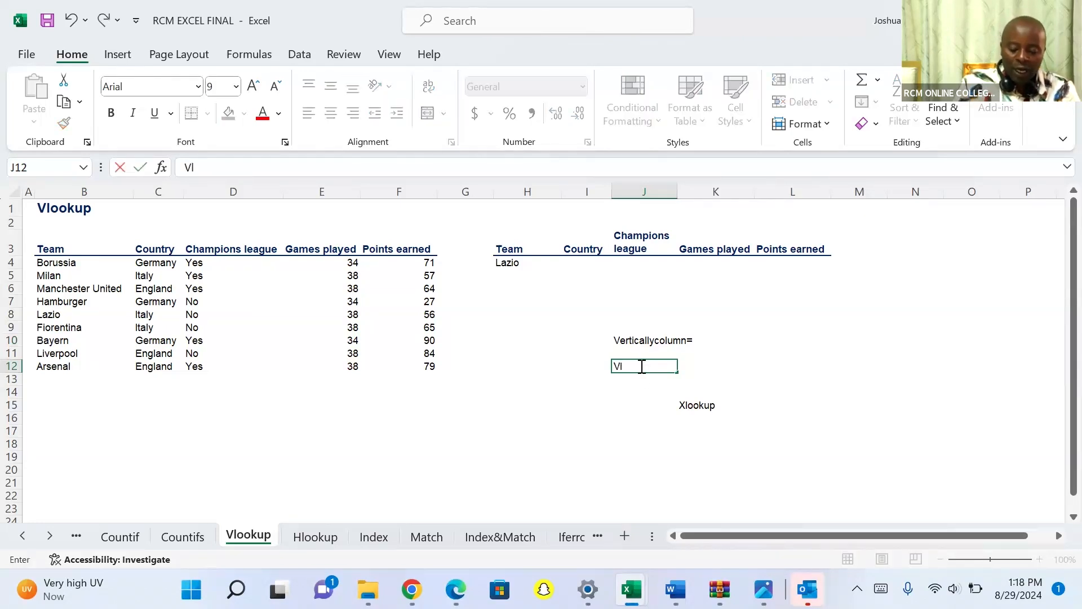
type("ookup")
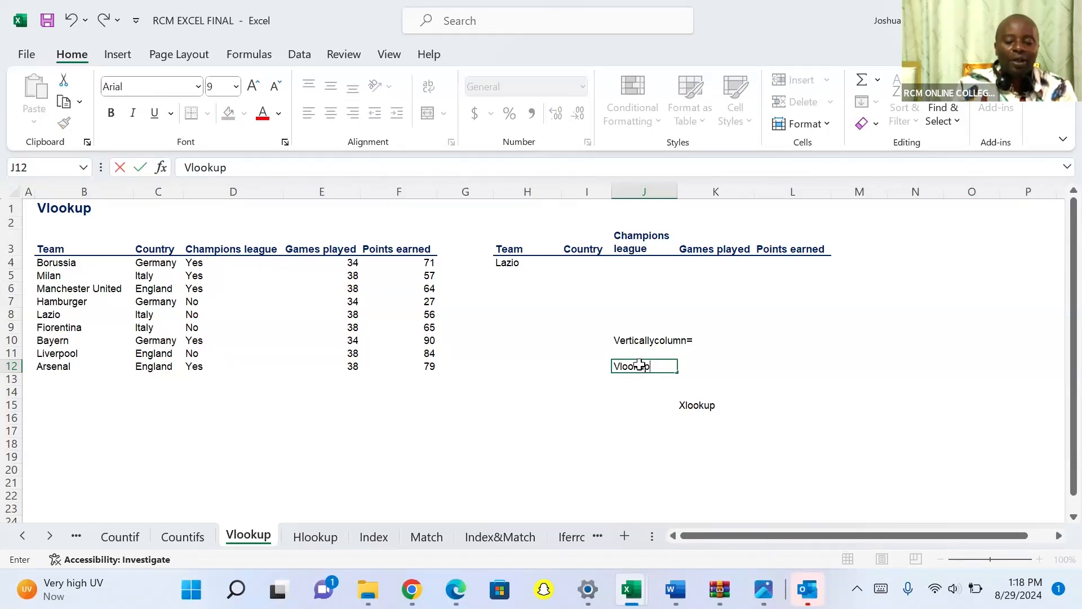
left_click(571, 264)
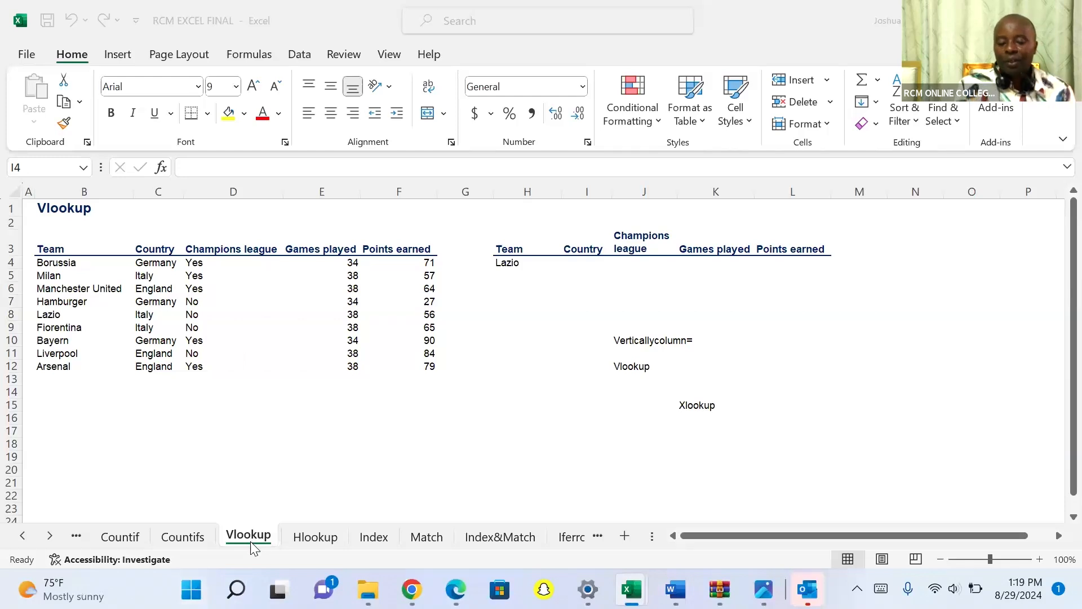
Begin a VLOOKUP formula in cell I4 with $H4 as the lookup value, keeping its column fixed.
left_click(569, 265)
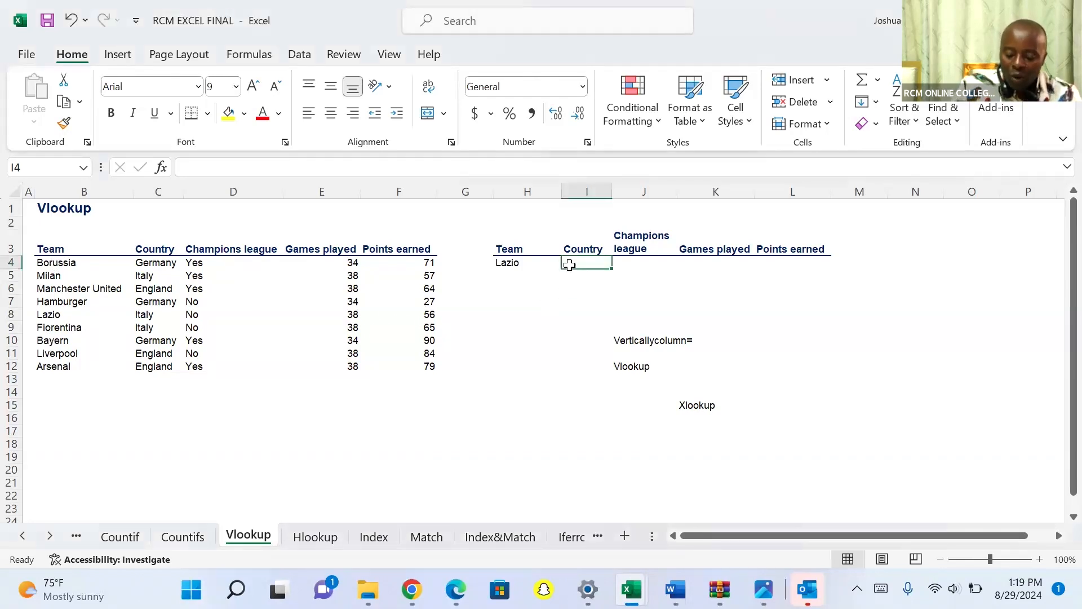
type("=vloo")
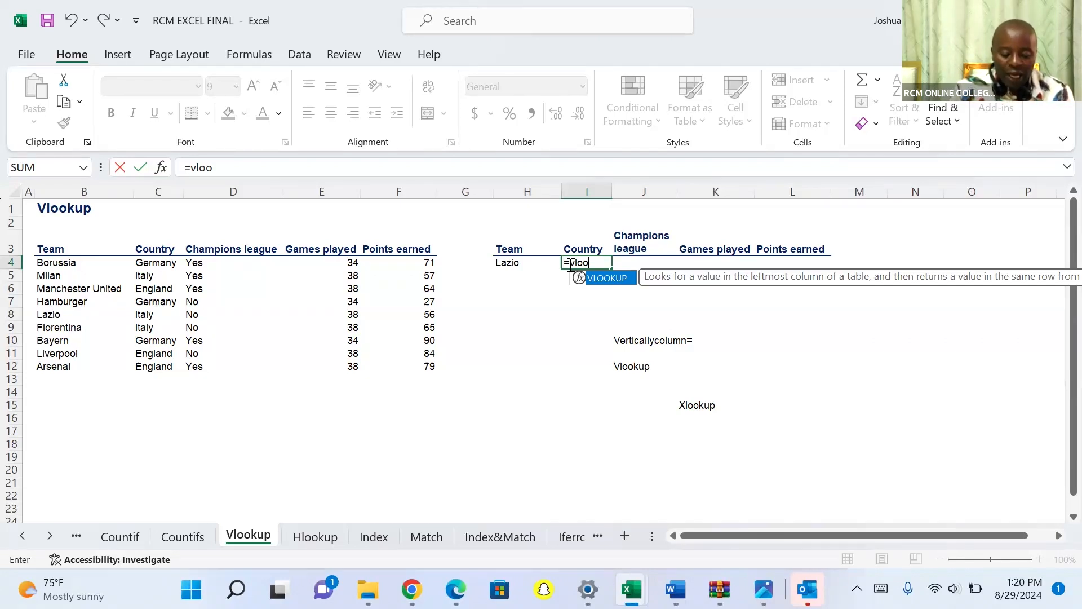
double_click(604, 277)
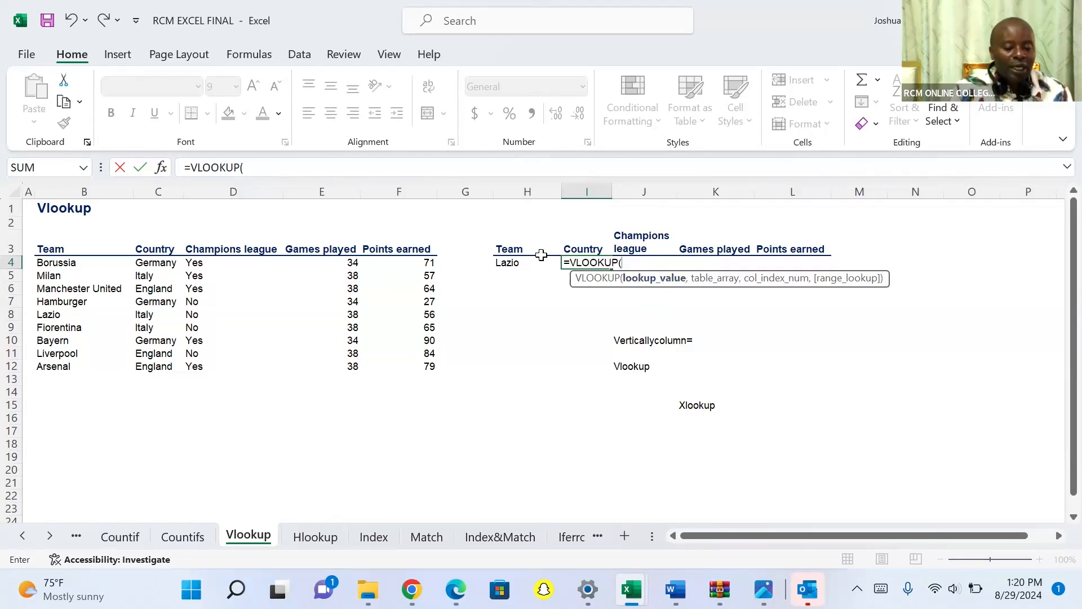
left_click(504, 263)
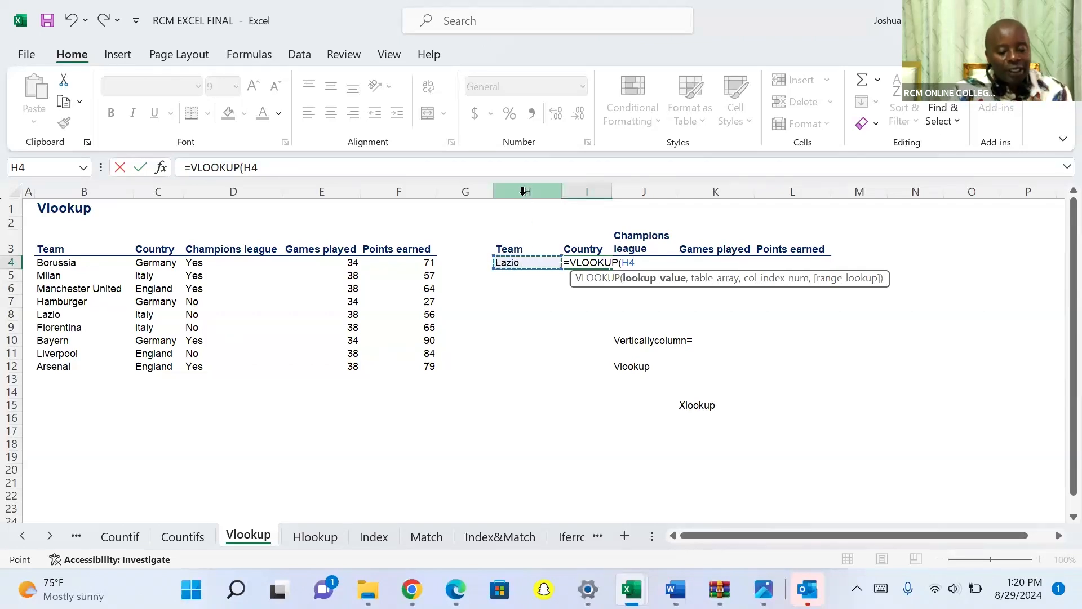
left_click(622, 264)
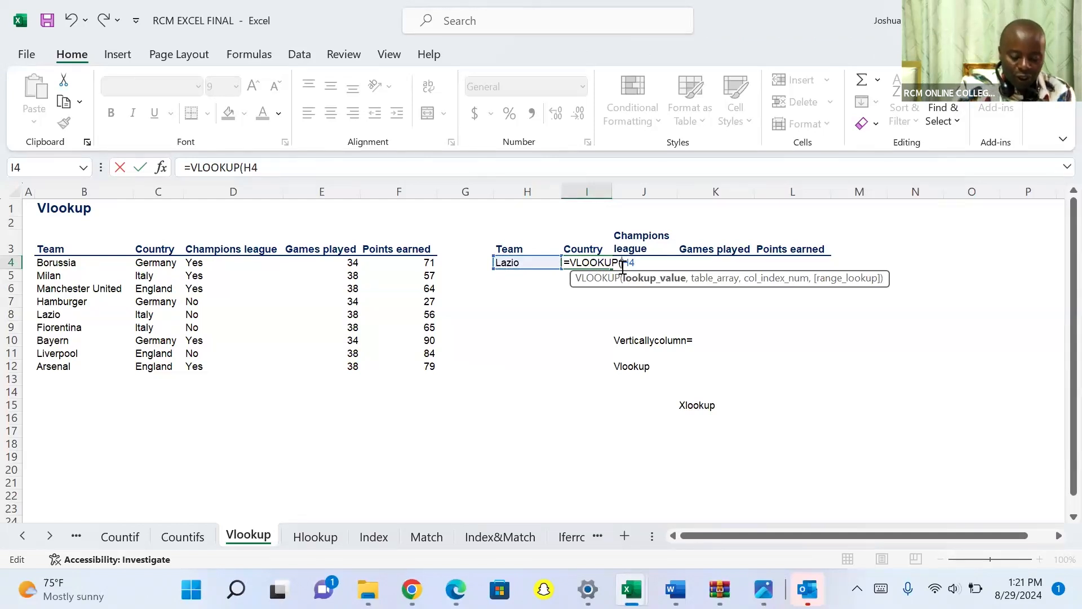
type("$H4,")
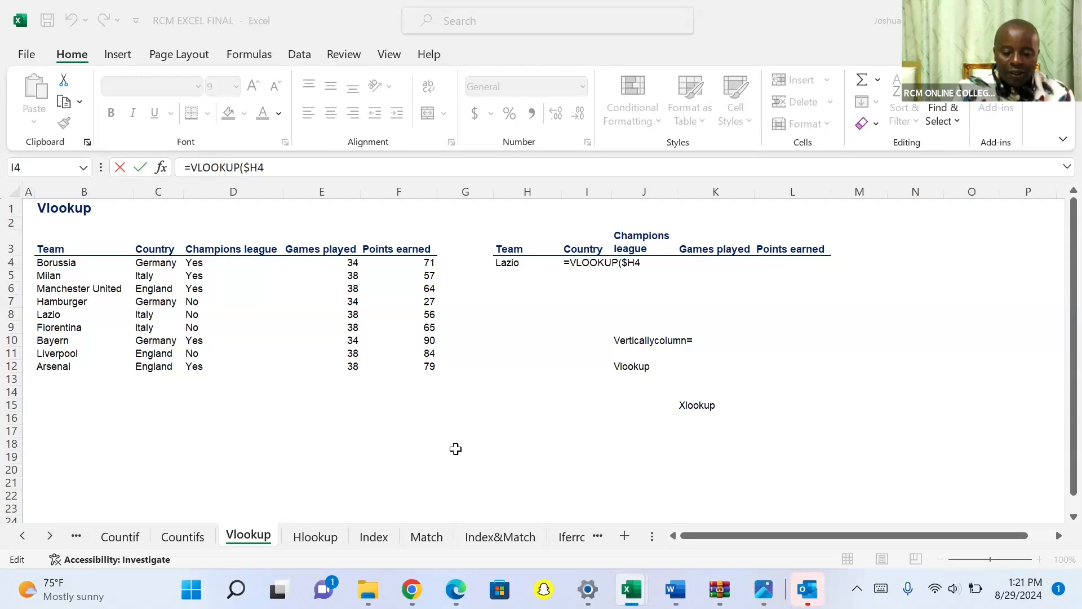
left_click(640, 263)
type(",")
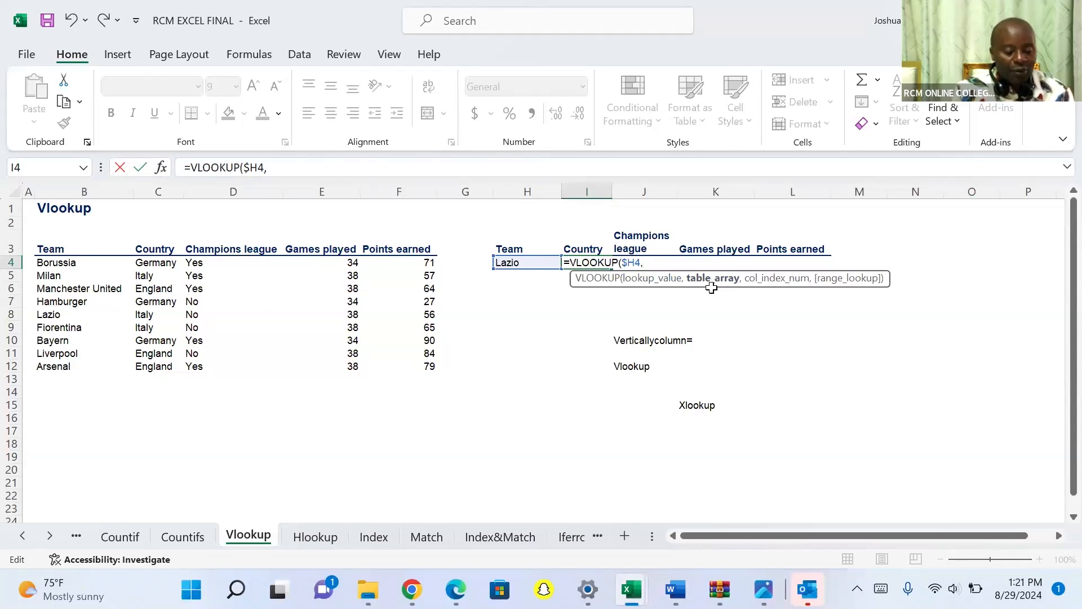
left_click(46, 255)
left_click_drag(55, 242, 379, 360)
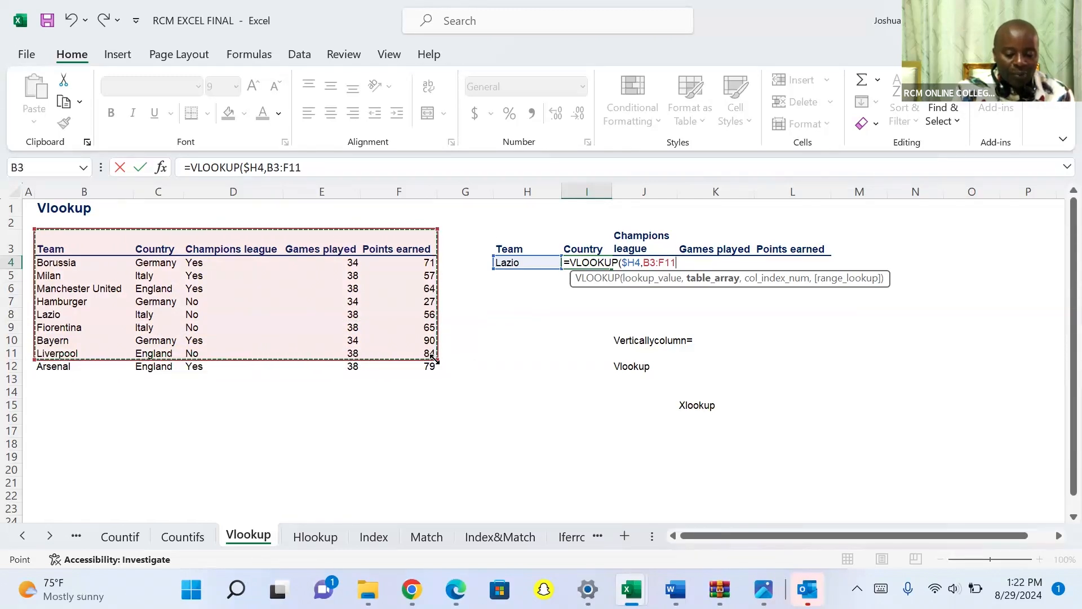
left_click_drag(436, 359, 448, 376)
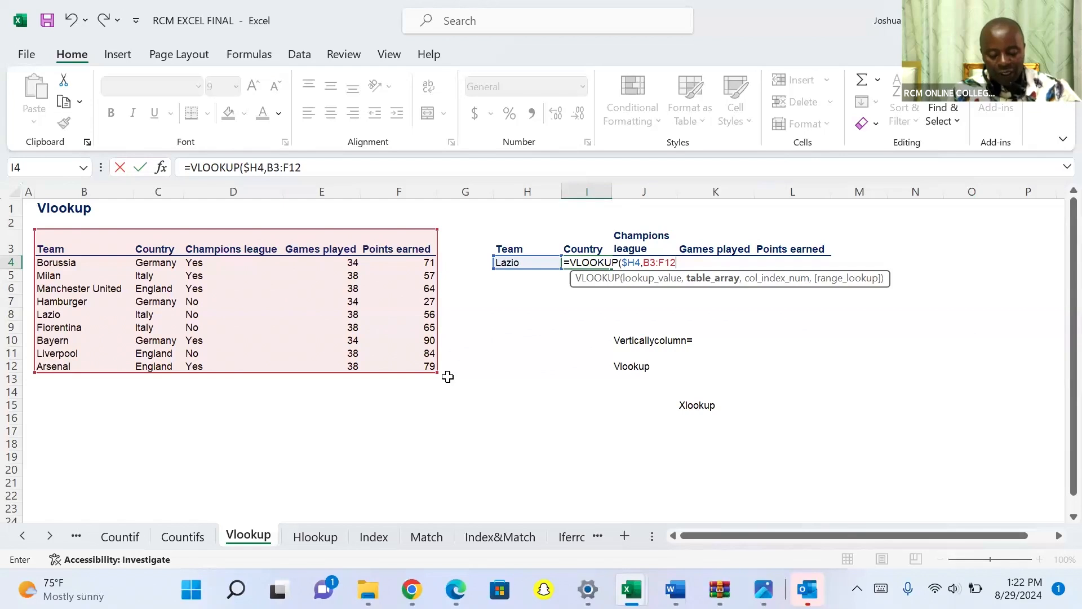
key("F4")
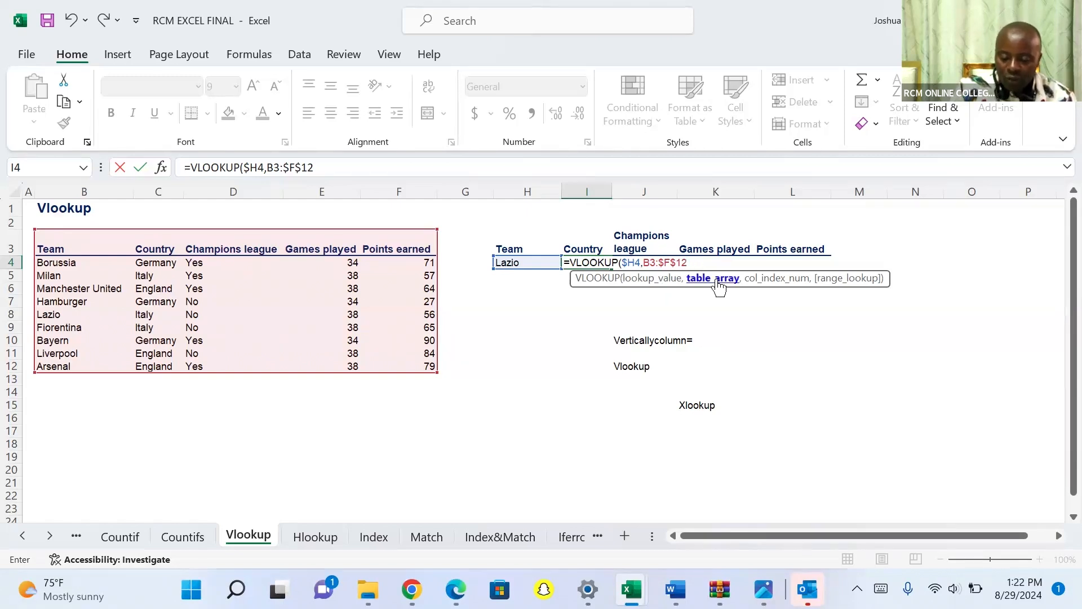
key("BackSpace")
key("BackSpace")
key("BackSpace")
key("BackSpace")
key("BackSpace")
key("BackSpace")
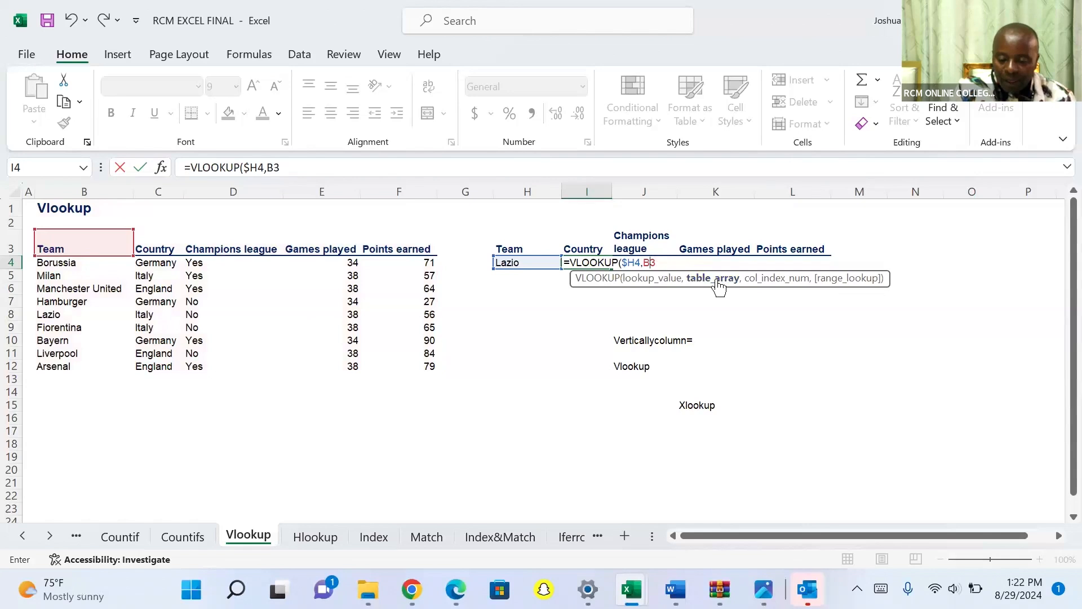
key("BackSpace")
key("BackSpace")
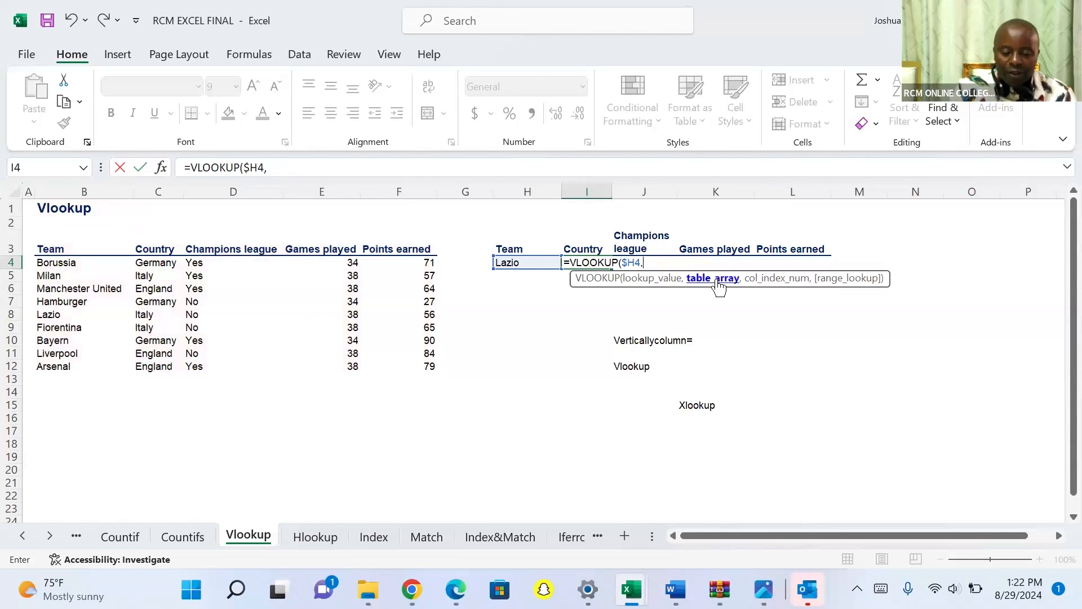
Set the VLOOKUP table array to the whole team table including headers, as the absolute range $B$3:$F$12.
left_click(59, 249)
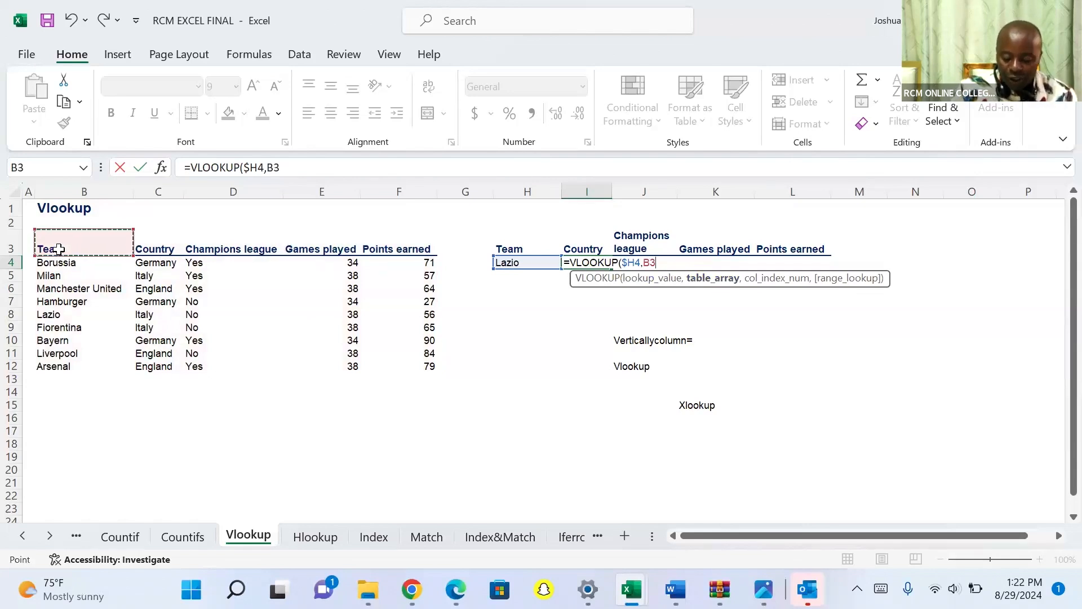
key("shift+Right")
key("shift+Right")
key("shift+Right")
key("shift+Right")
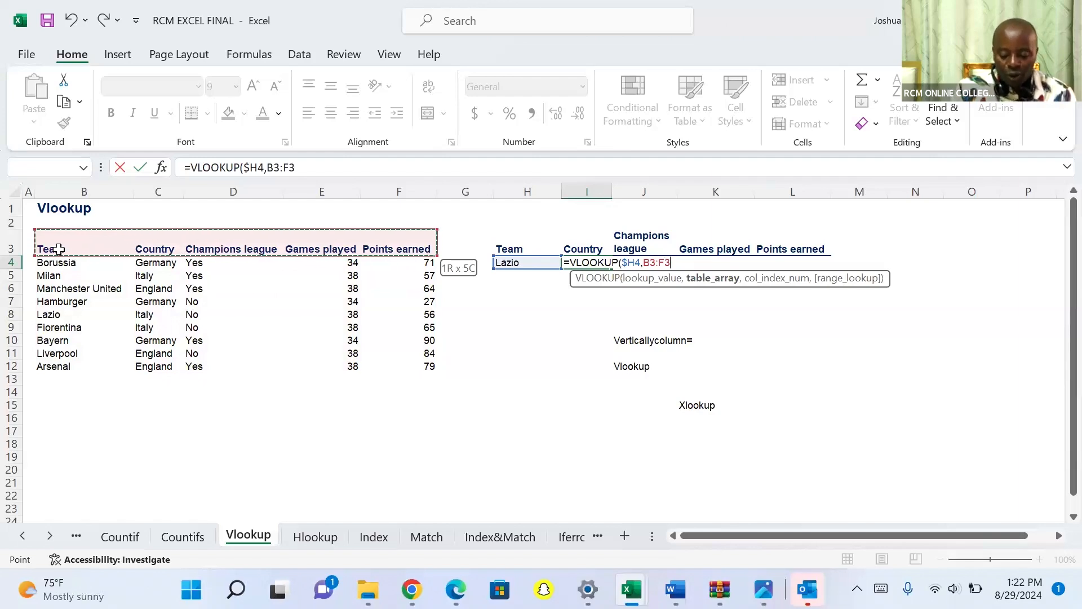
key("shift+Down")
key("shift+Down")
key("shift+Down")
key("shift+Down")
key("shift+Down")
key("shift+Down")
key("shift+Down")
key("shift+Down")
key("shift+Down")
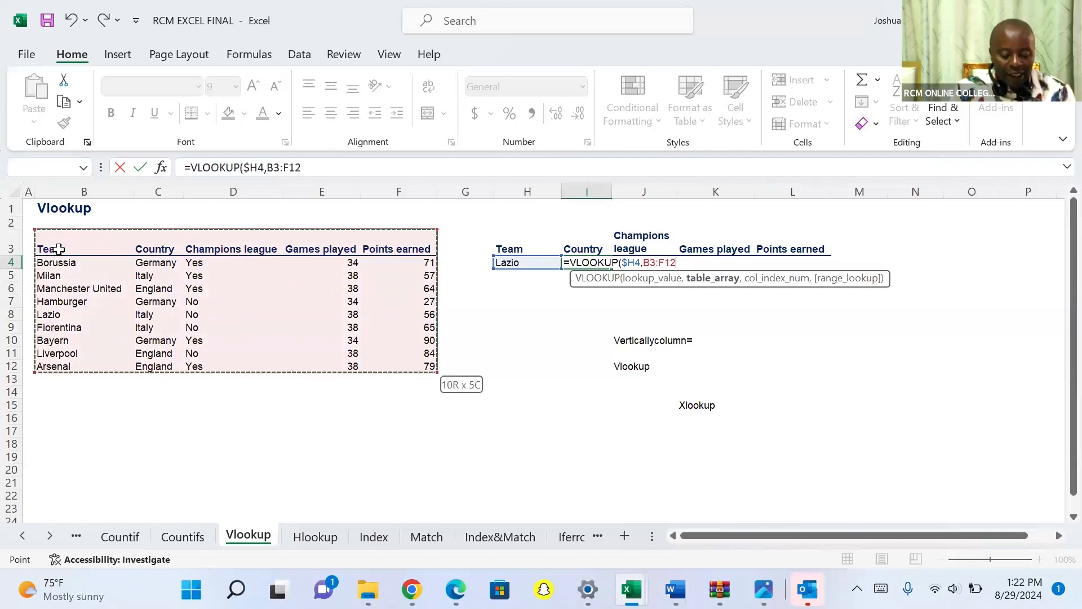
key("F4")
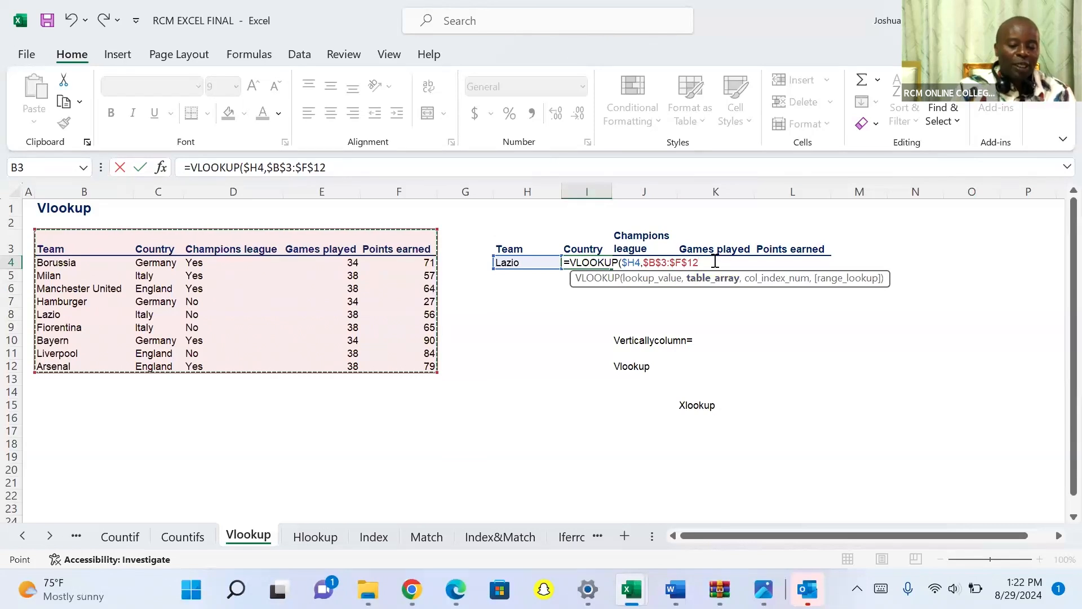
type(",")
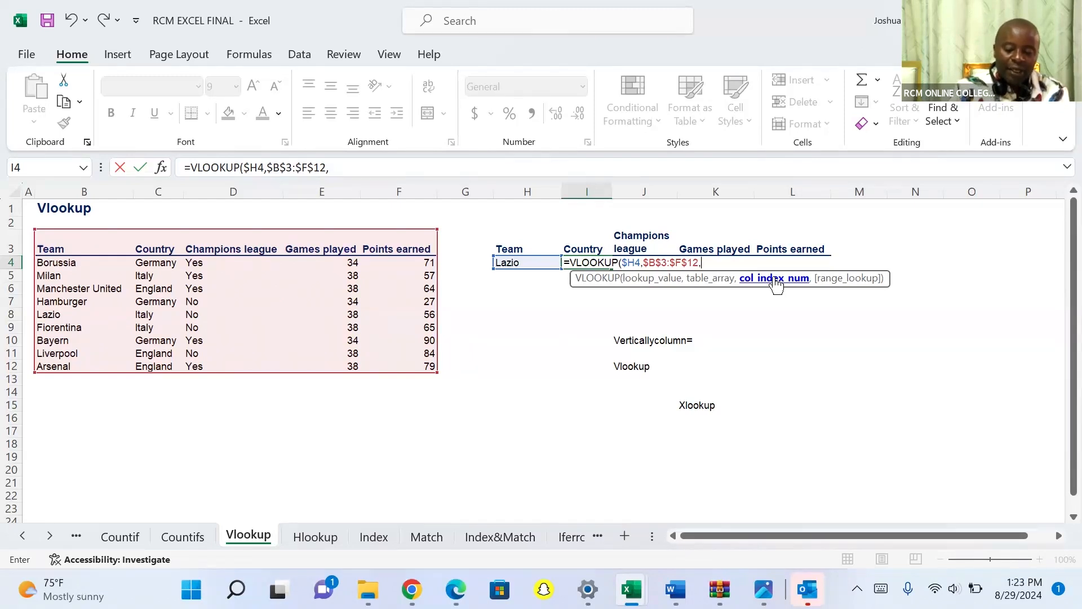
Complete the VLOOKUP arguments with the column index array {2,3,4,5} and FALSE for an exact match, and close the parenthesis.
type("{")
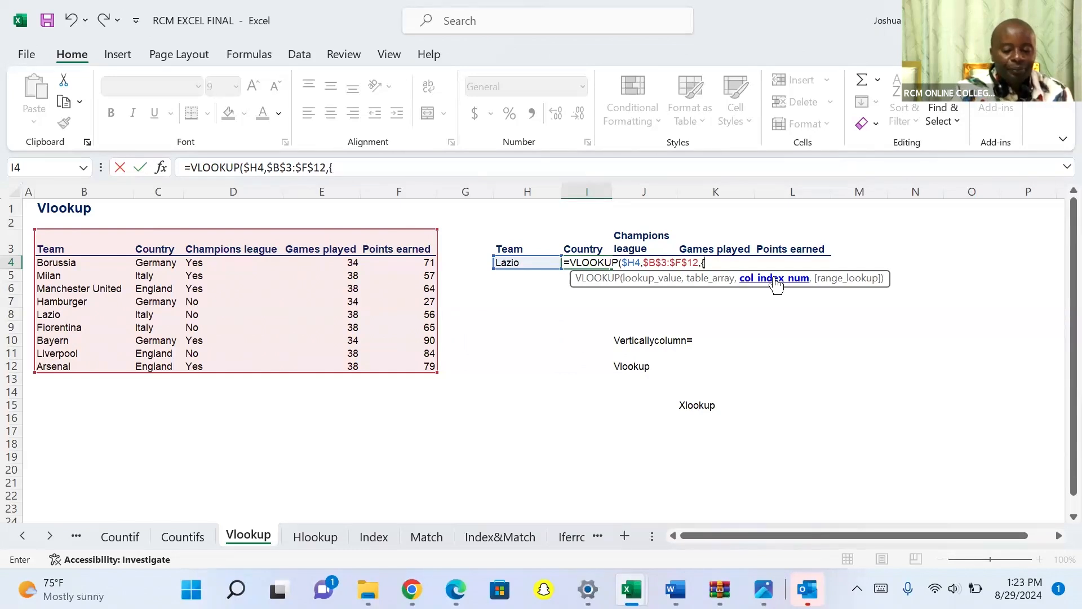
type("2")
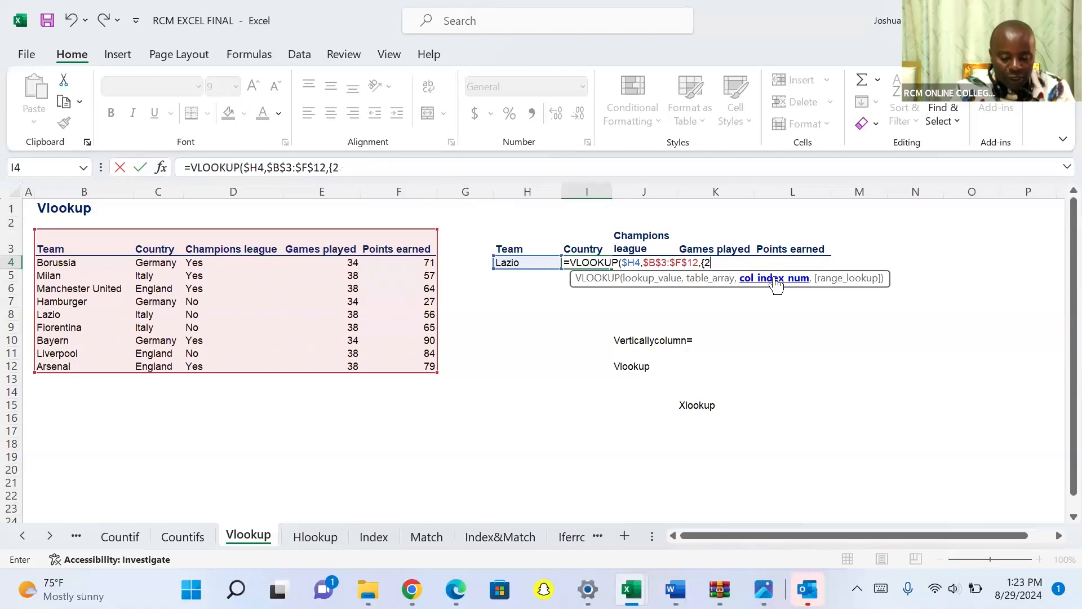
type(",3,4,5")
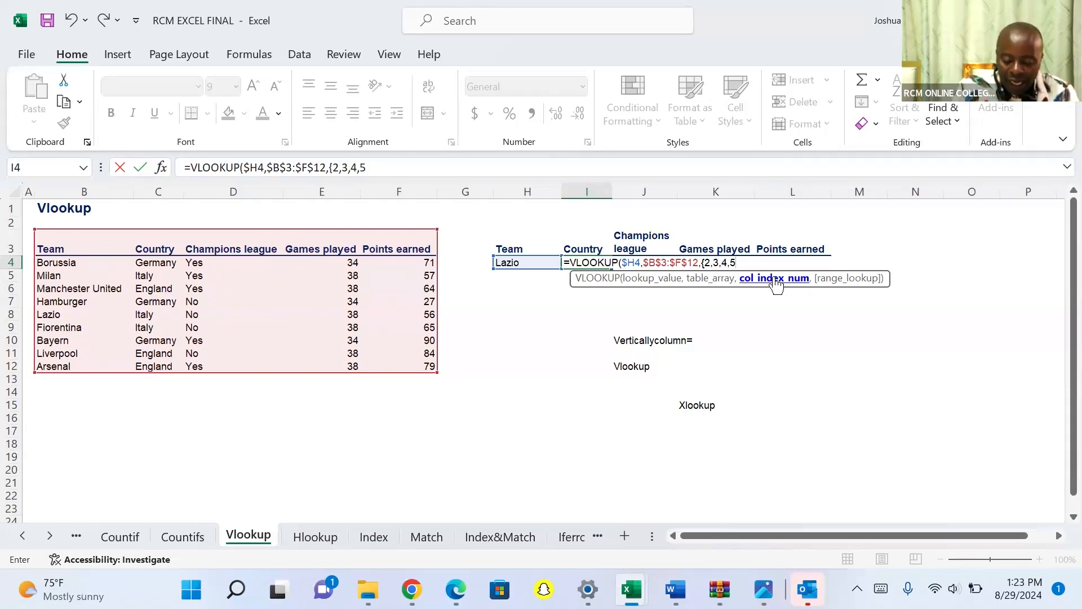
type("}")
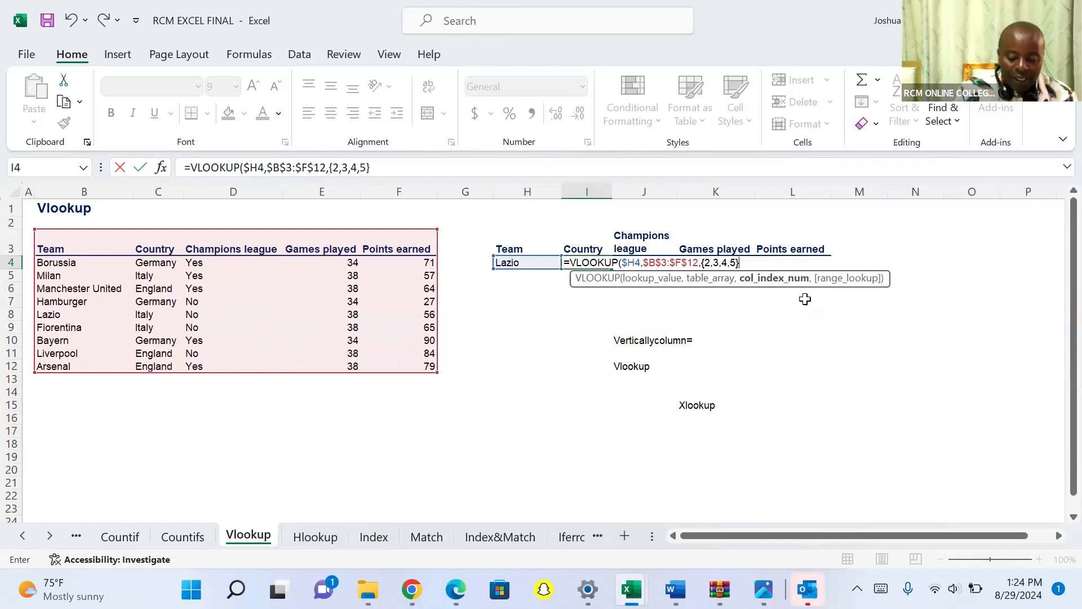
type(",")
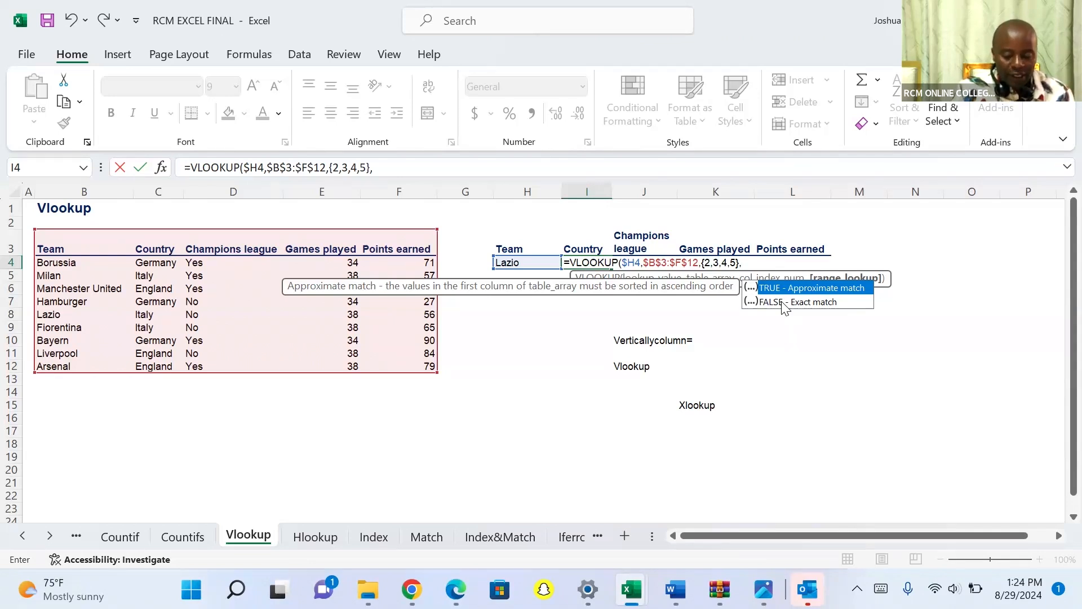
double_click(782, 302)
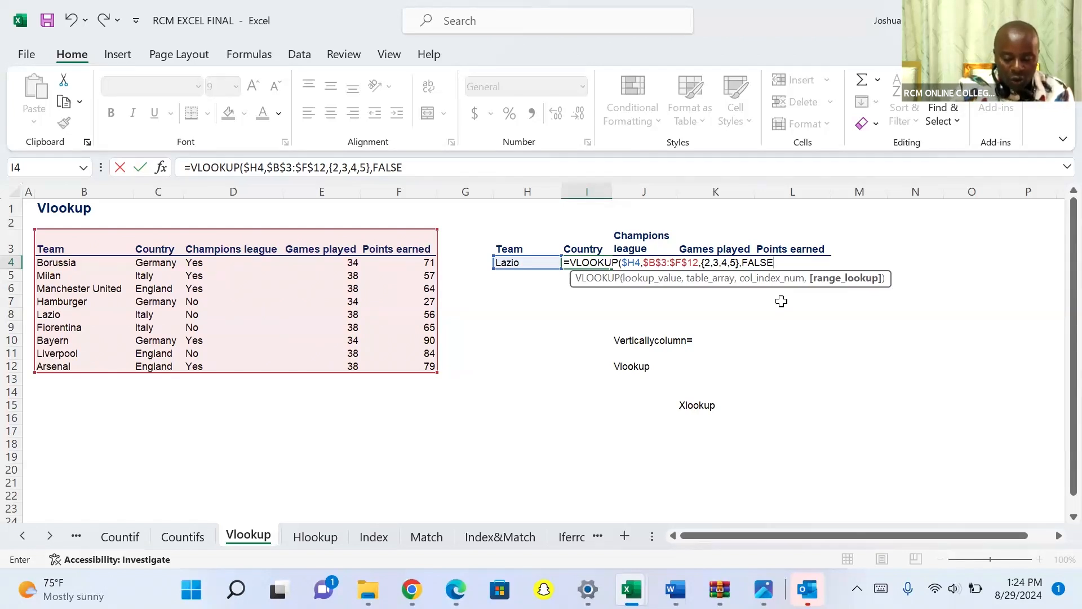
type(")")
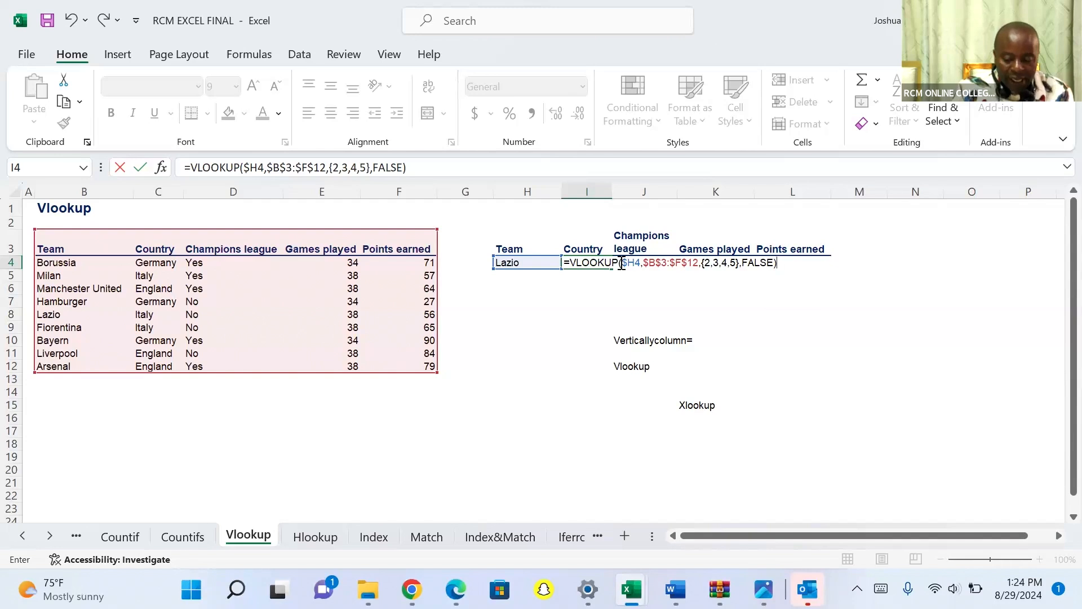
Commit the VLOOKUP formula in I4, and replace its FALSE match argument with 0.
key("Return")
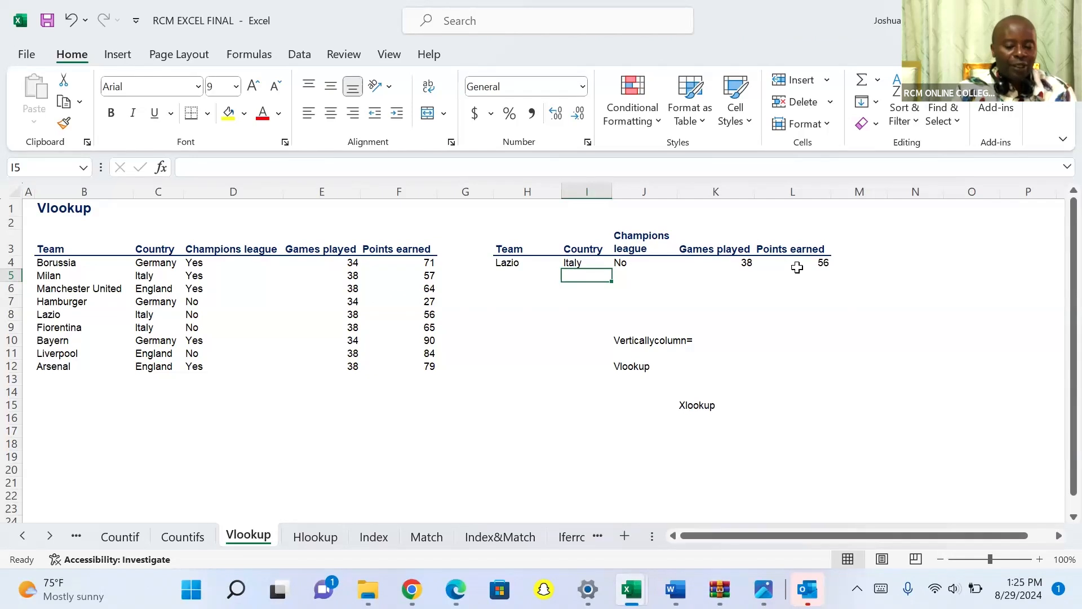
left_click(581, 262)
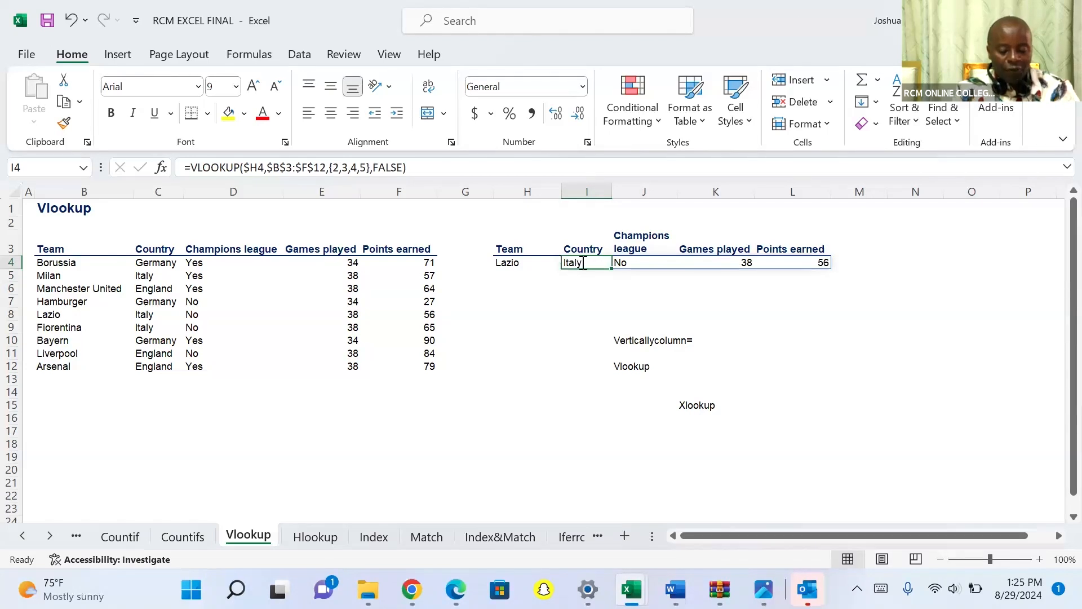
double_click(582, 262)
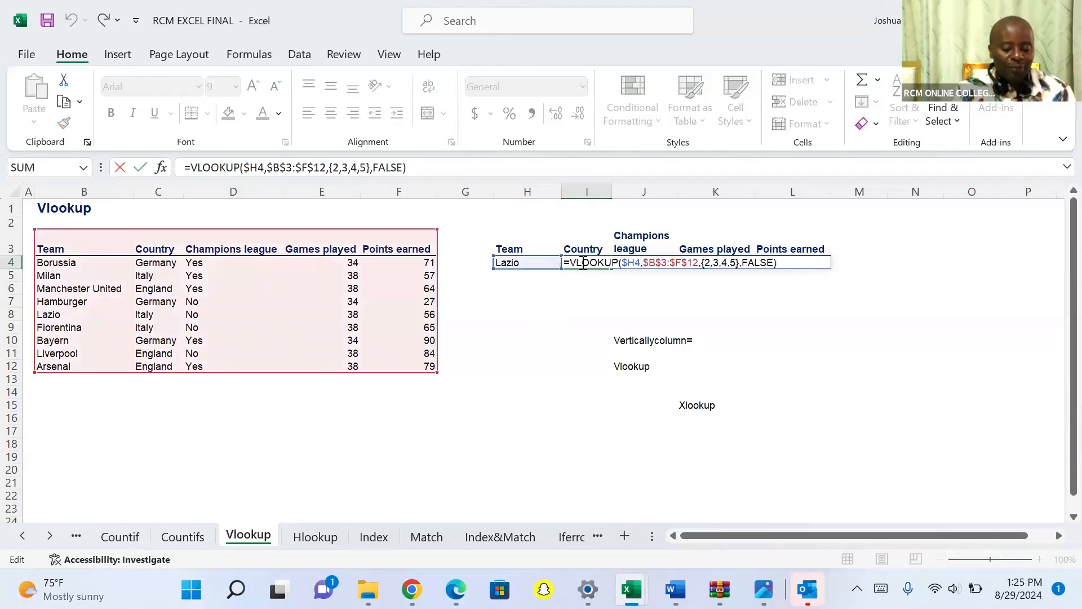
left_click(775, 263)
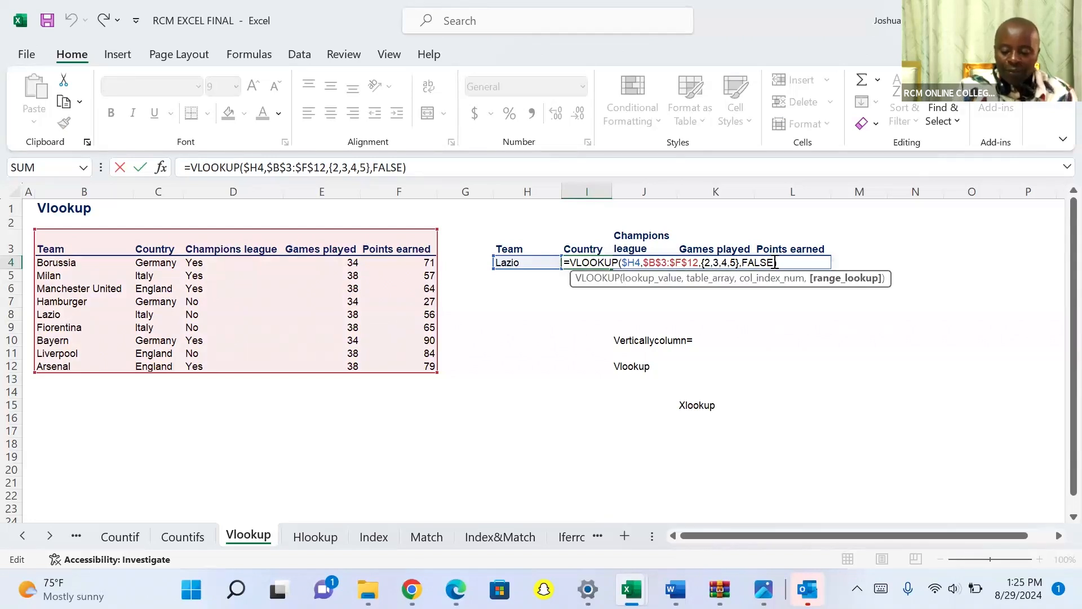
key("BackSpace")
key("BackSpace")
key("BackSpace")
key("BackSpace")
key("BackSpace")
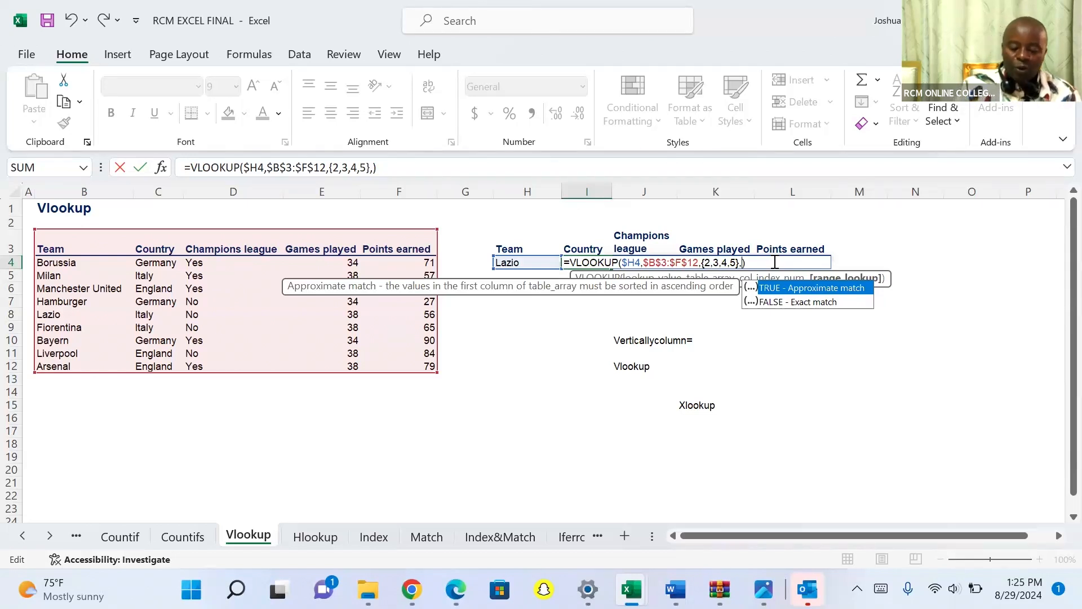
type("0")
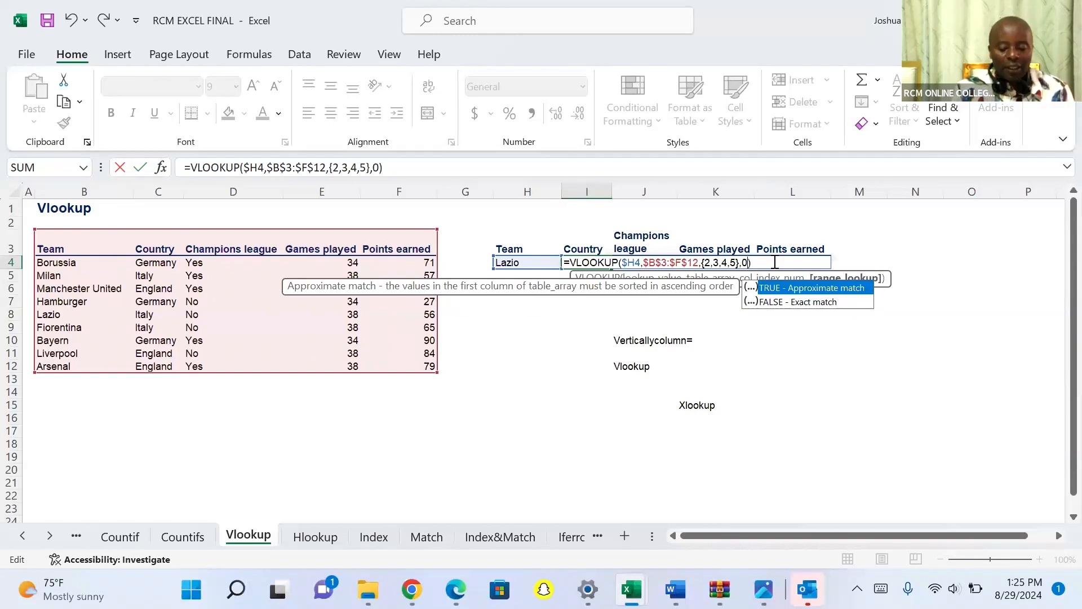
key("Return")
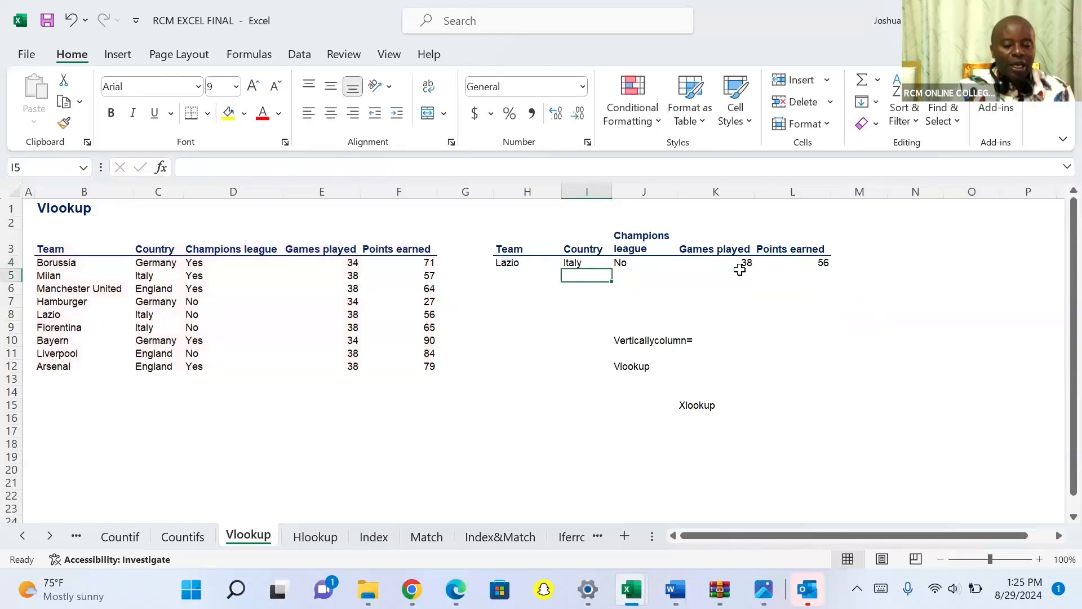
Enter "milan" as the team in H5 and fill the VLOOKUP formula from I4 down to I6.
left_click(519, 273)
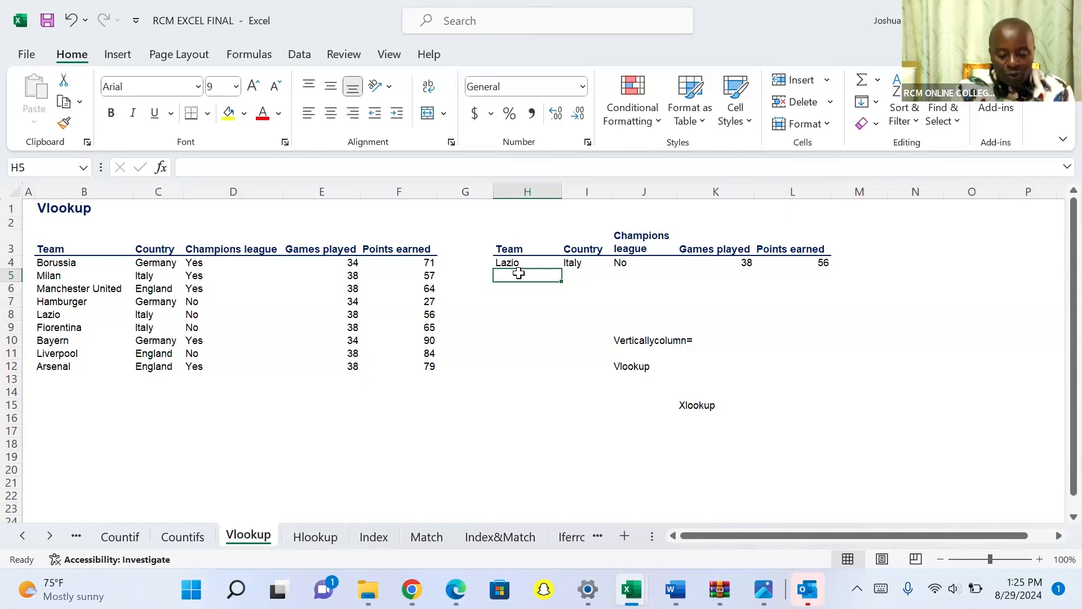
type("milan")
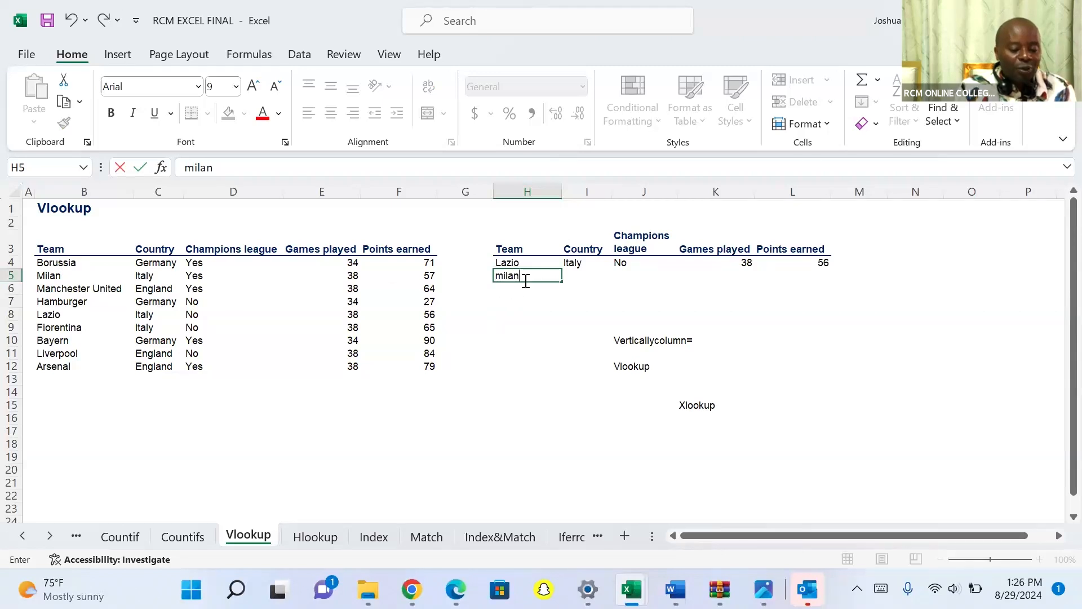
left_click(573, 262)
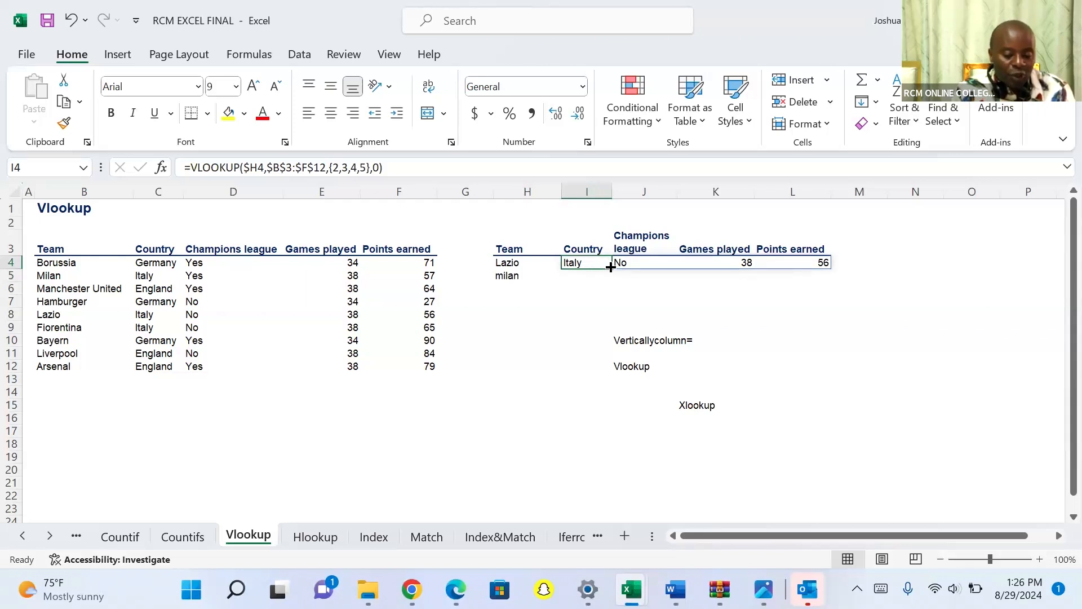
left_click_drag(610, 268, 600, 301)
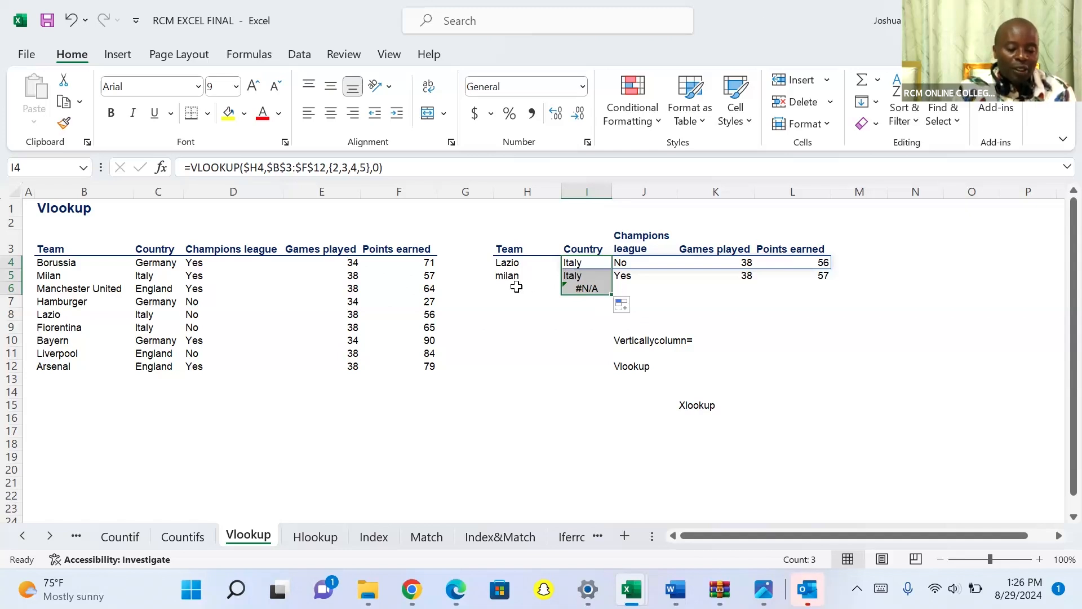
Enter "Arsenal" as the team in H6.
left_click(517, 287)
type("A")
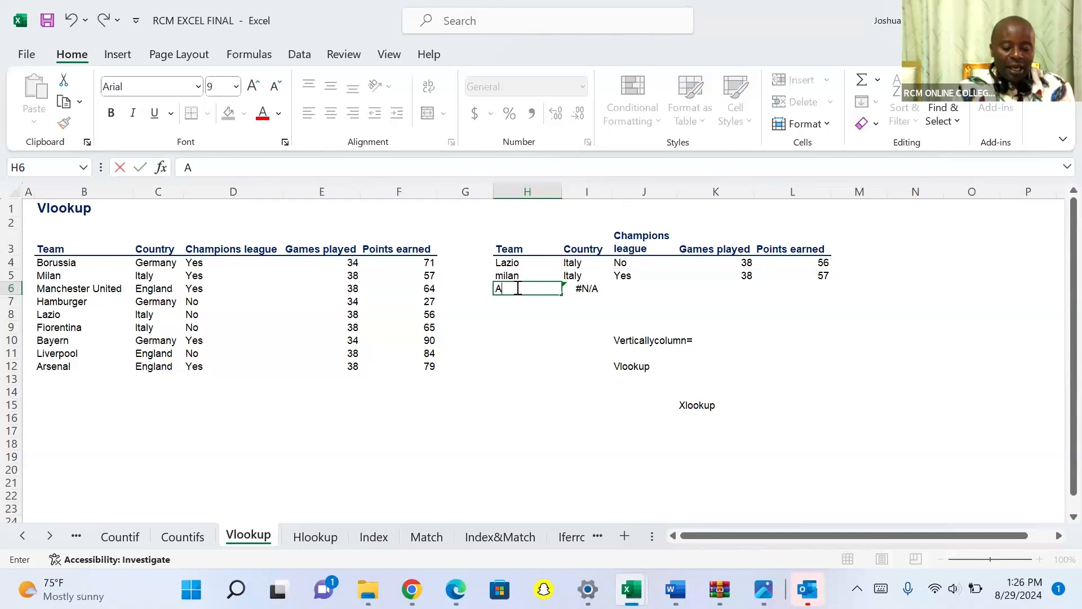
type("rsenal")
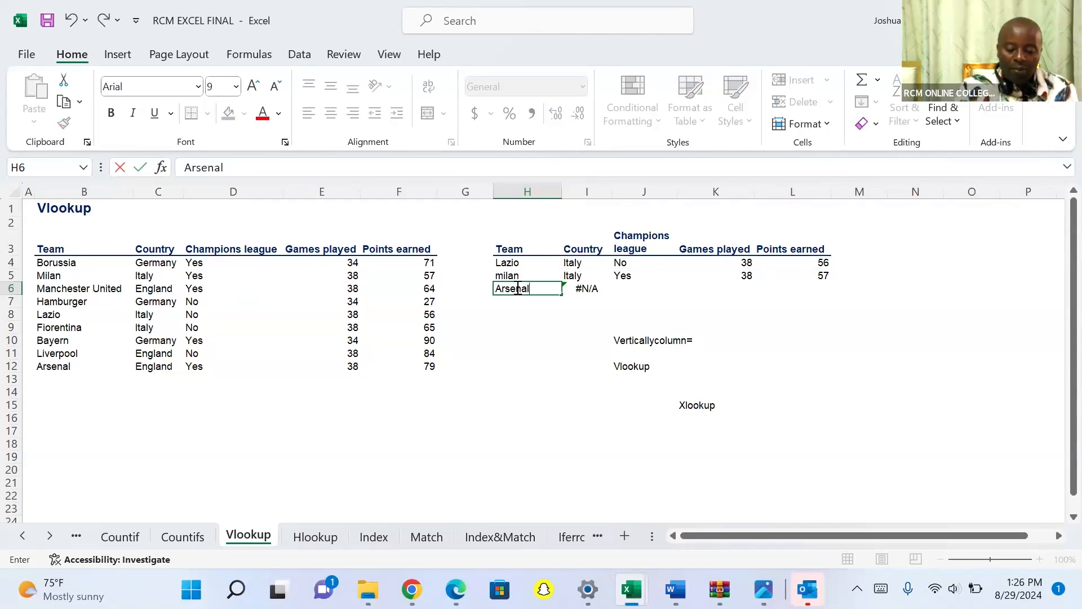
key("Return")
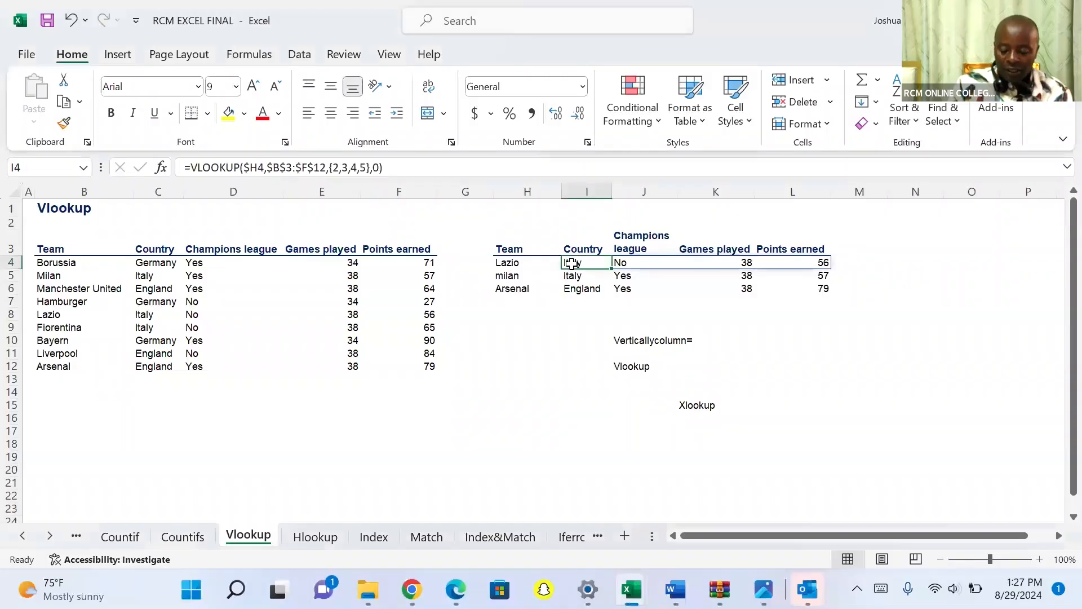
Clear the VLOOKUP formulas from cells I4 to I6.
key("shift+Down")
key("shift+Down")
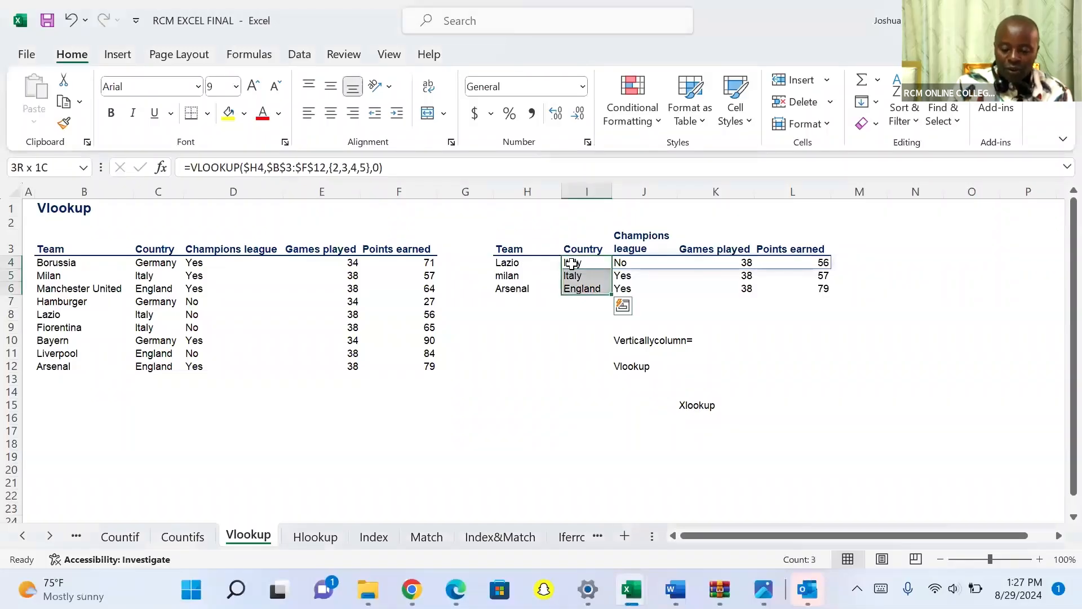
key("Delete")
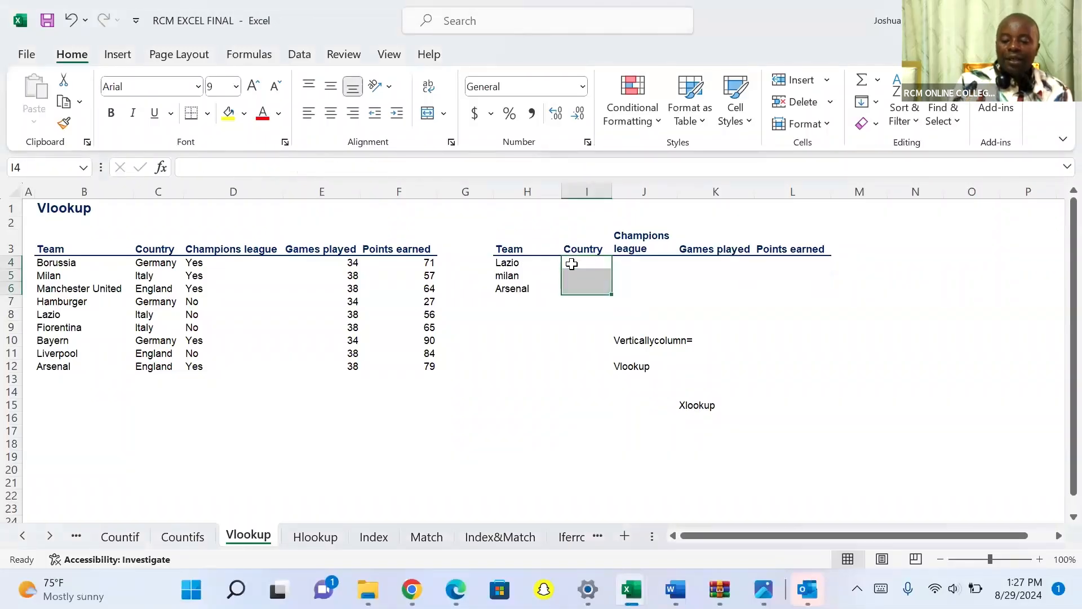
Start a new VLOOKUP formula in I4 with $H4 as the lookup value, keeping column H fixed.
left_click(572, 264)
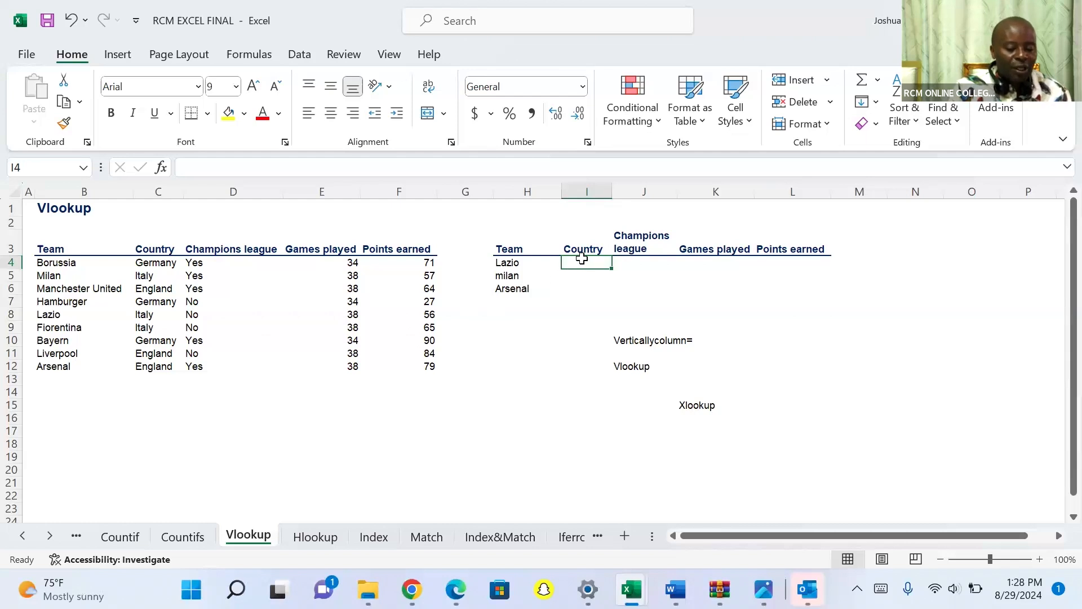
type("=")
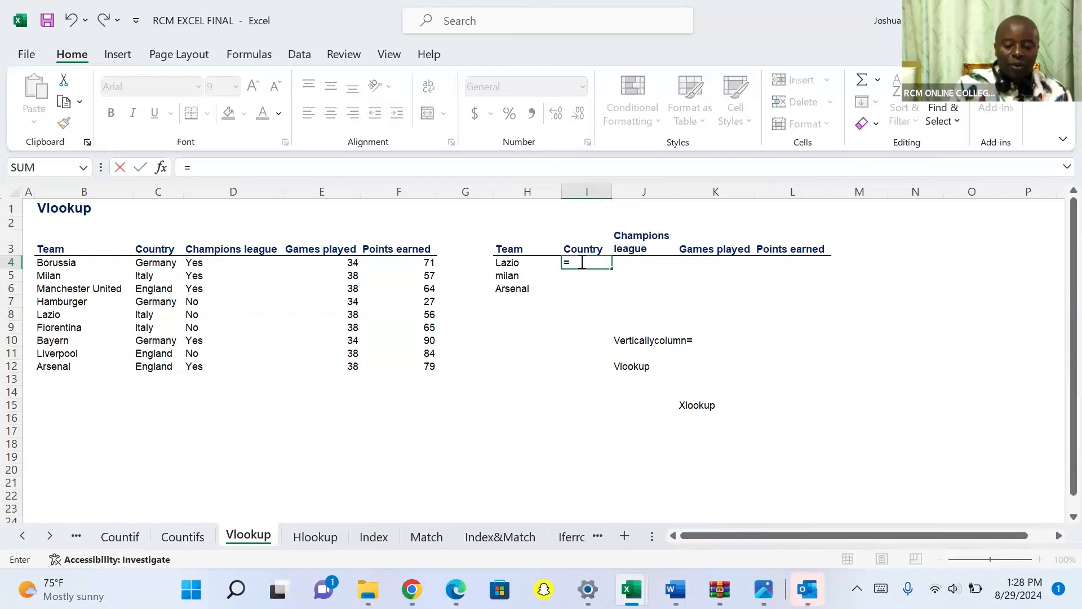
type("vloo")
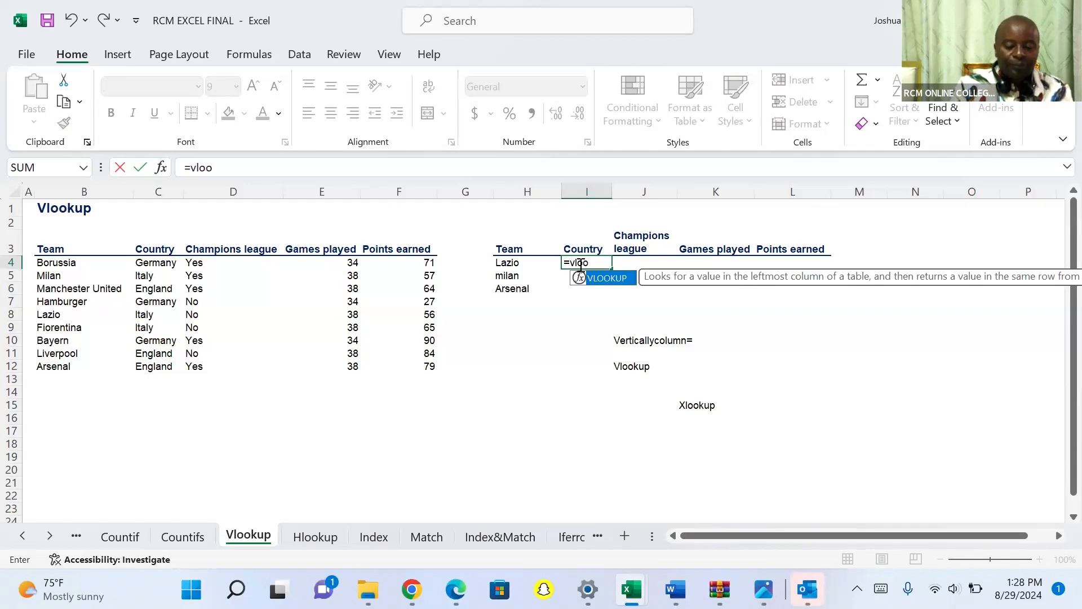
key("Tab")
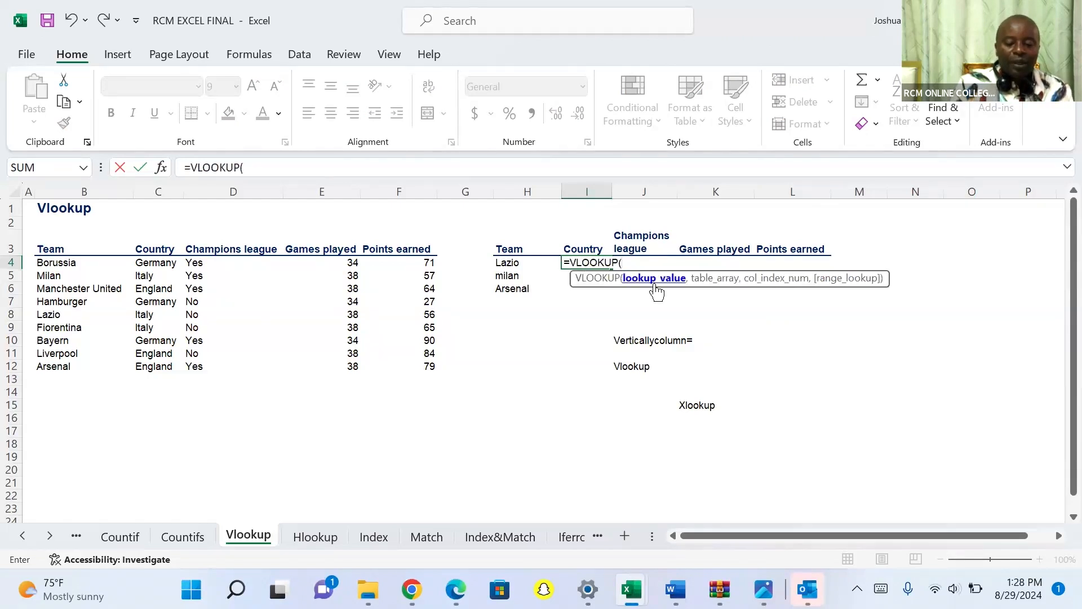
left_click(514, 267)
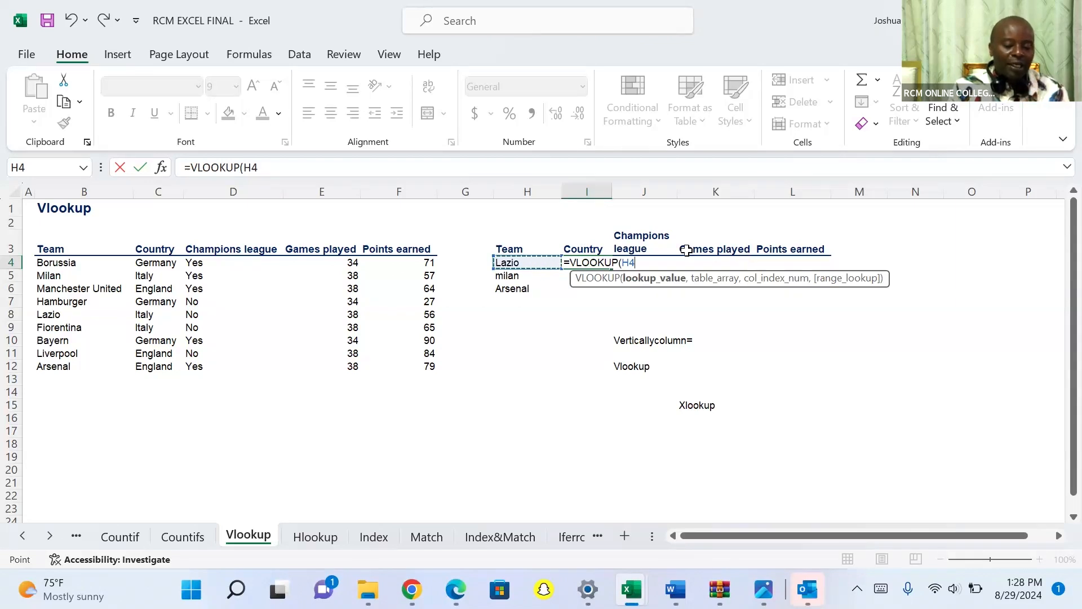
left_click(624, 261)
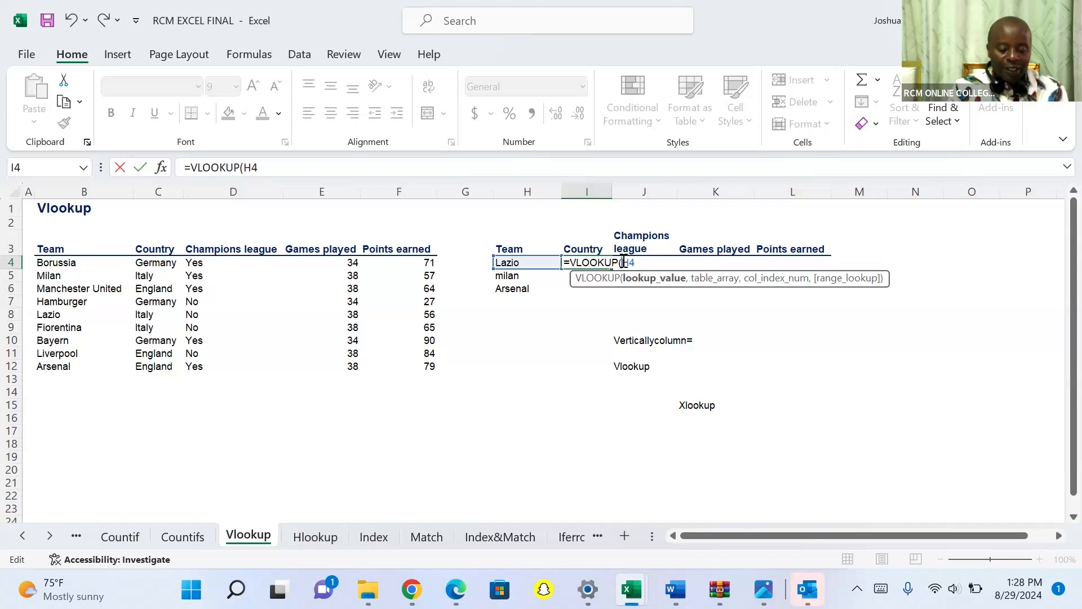
type("$")
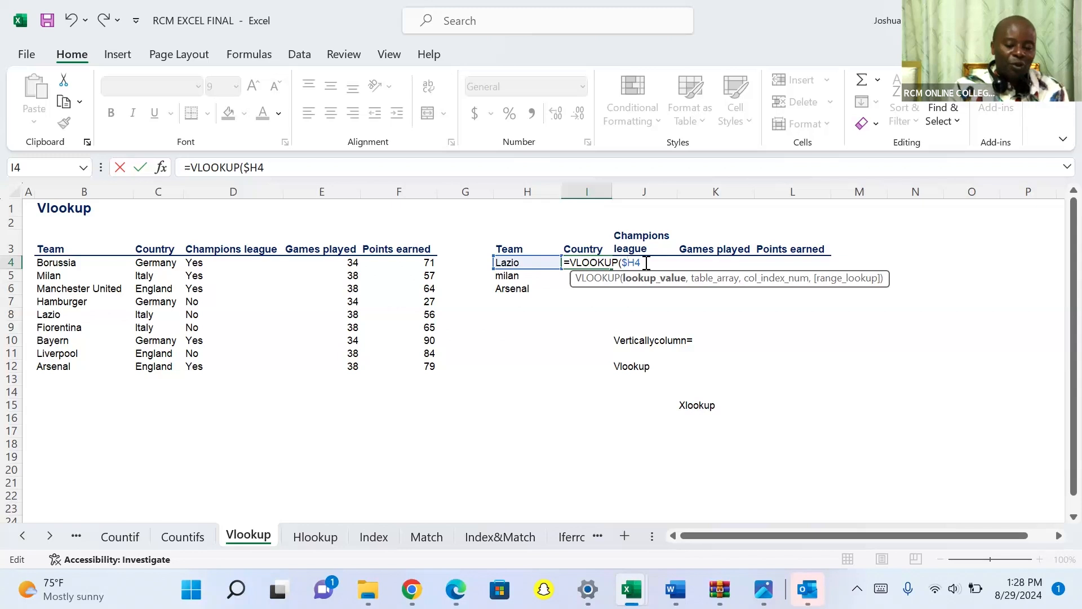
Supply the full team table with its header row as the table array, locked as $B$3:$F$12.
type(",")
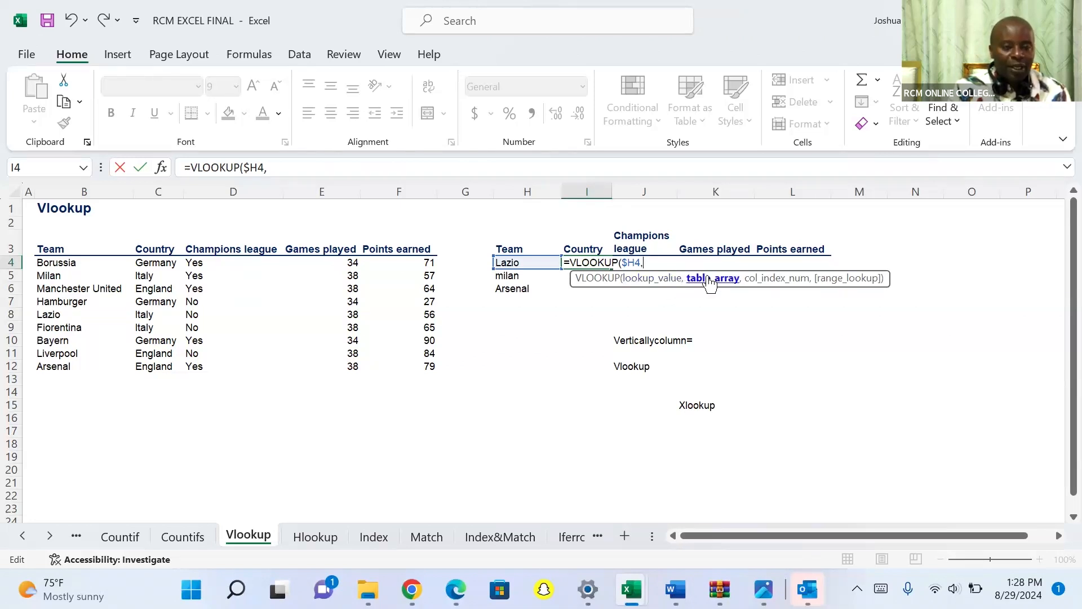
left_click(61, 252)
key("ctrl+shift+Right")
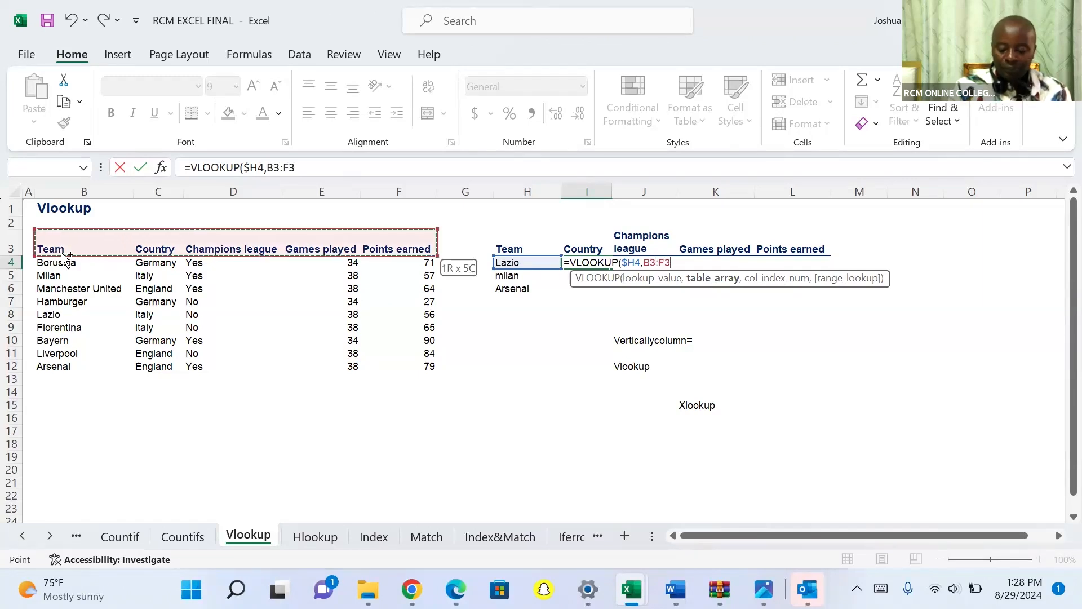
key("ctrl+shift+Down")
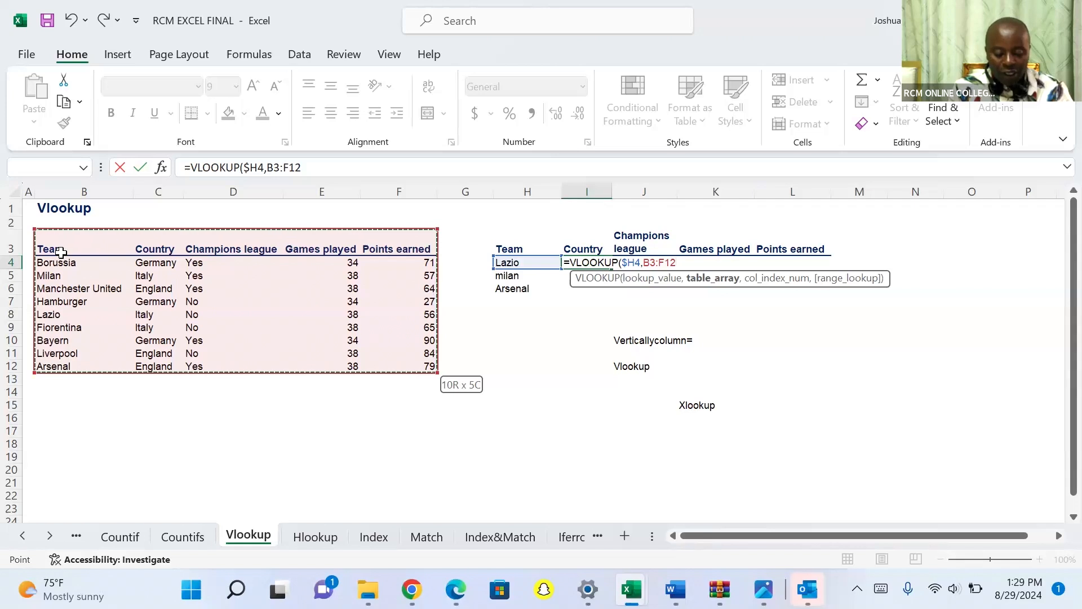
key("F4")
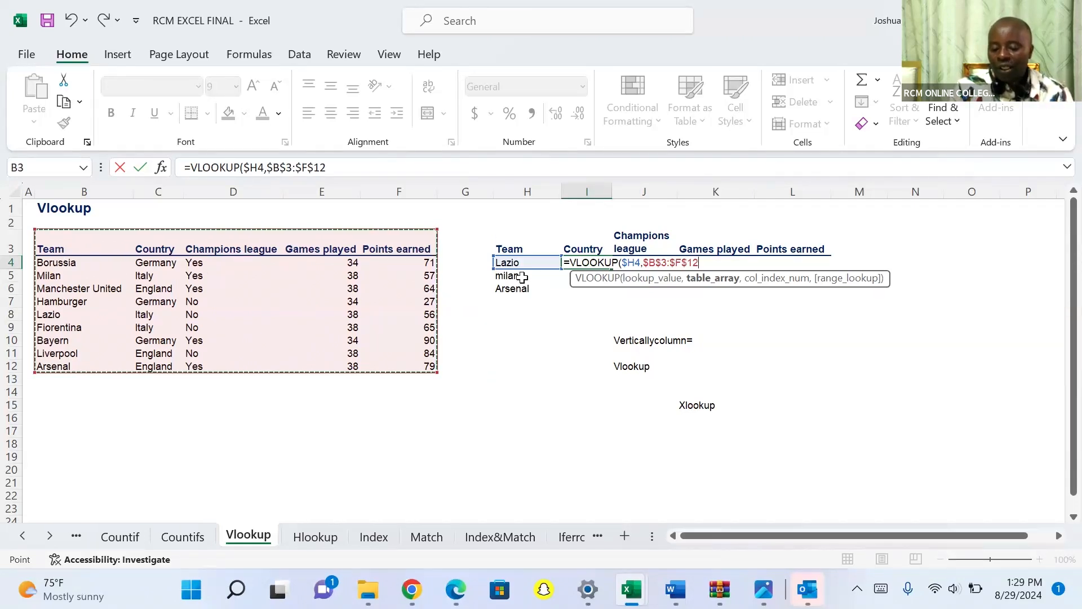
type(",")
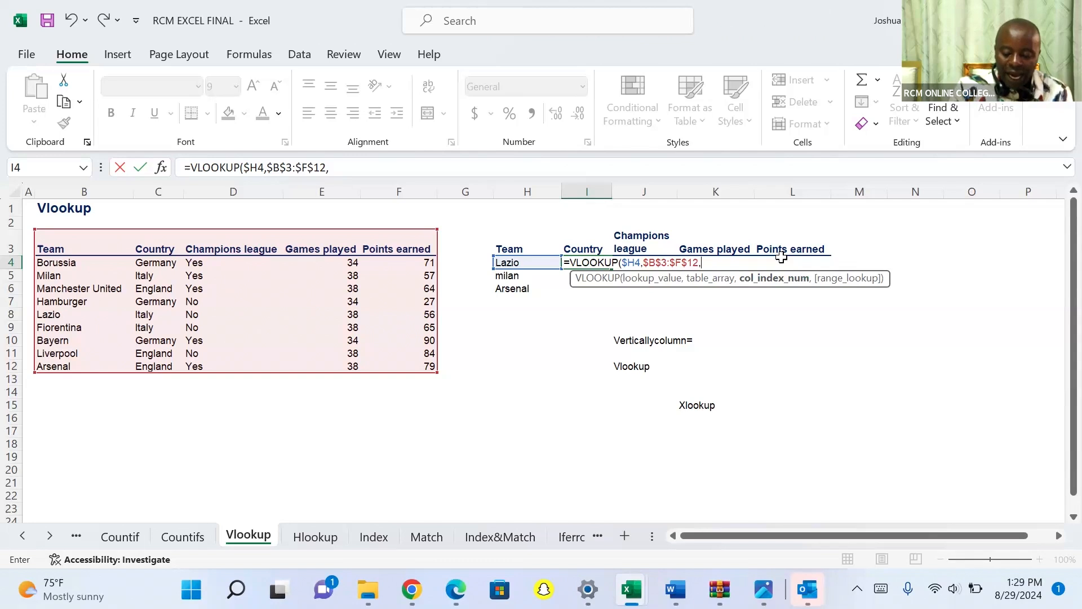
Finish the VLOOKUP arguments with the column index array {2,3,4,5} and 0 for an exact match, and close the parenthesis.
type("{")
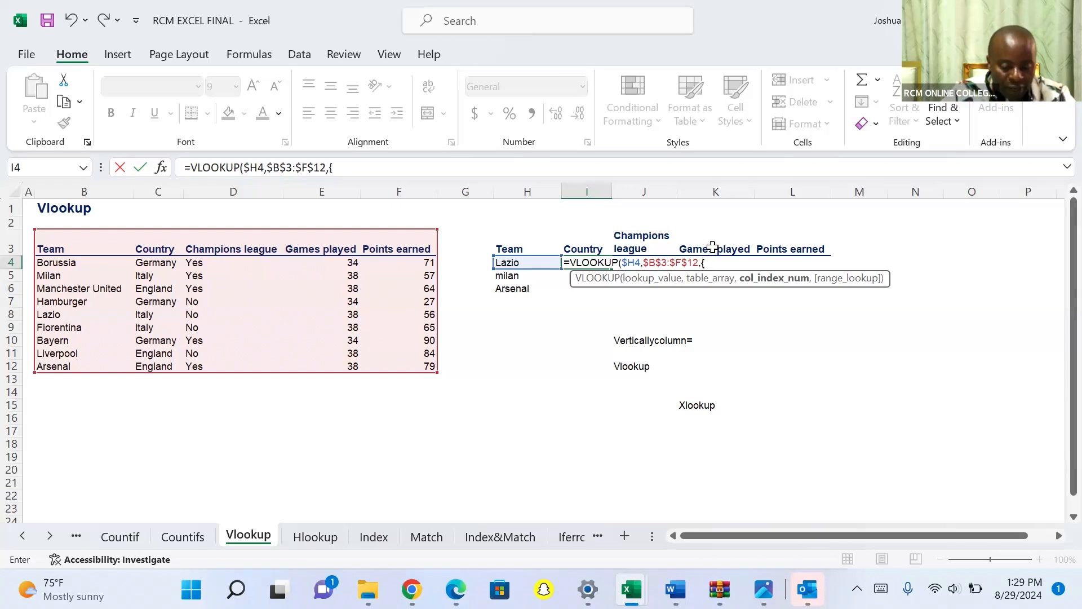
type("2,3,")
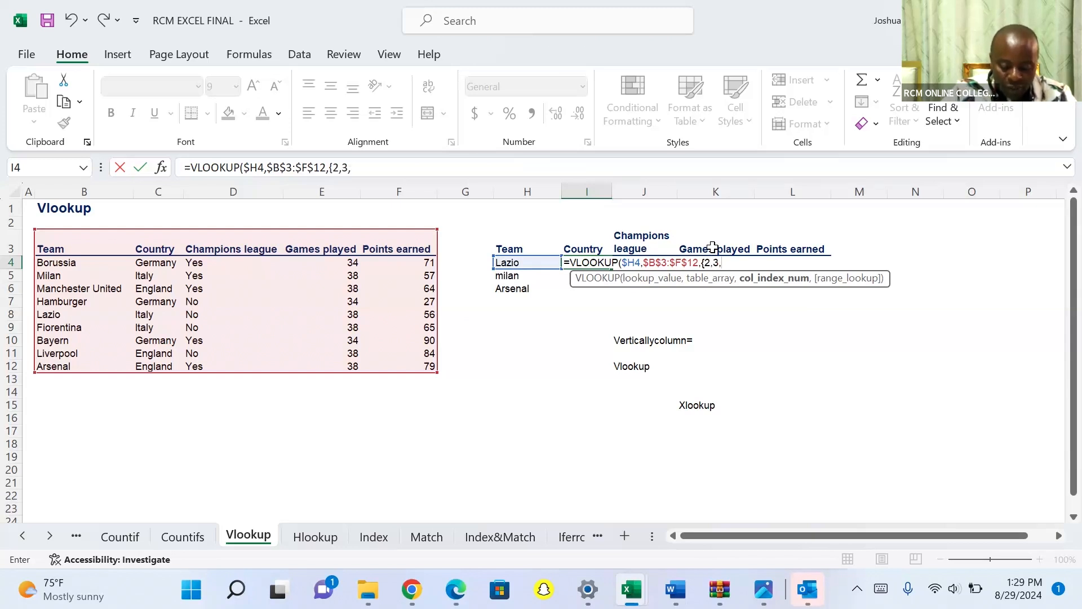
type("4,5")
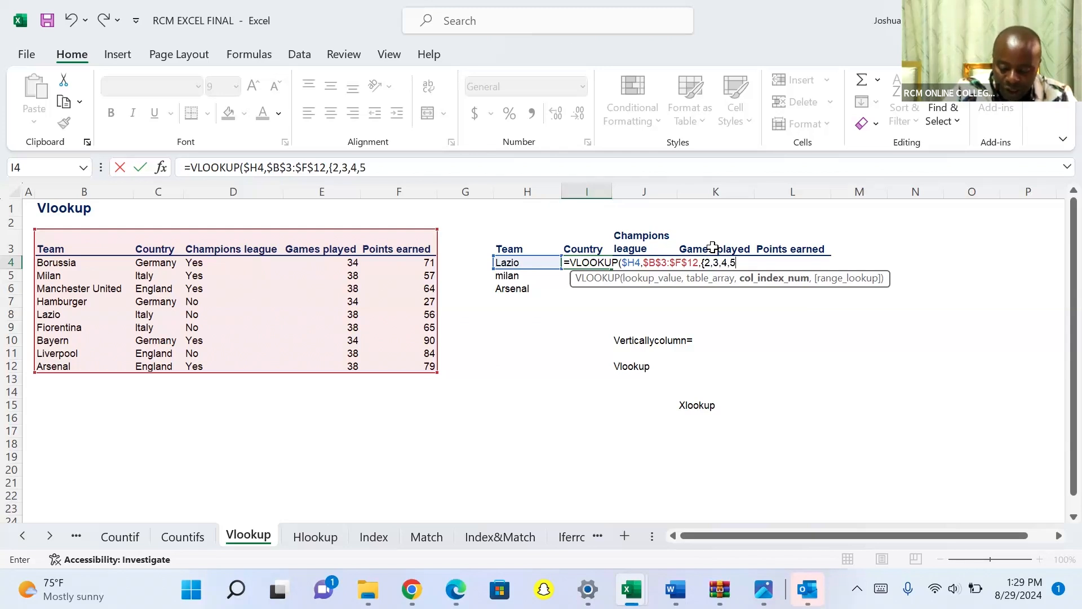
type("}")
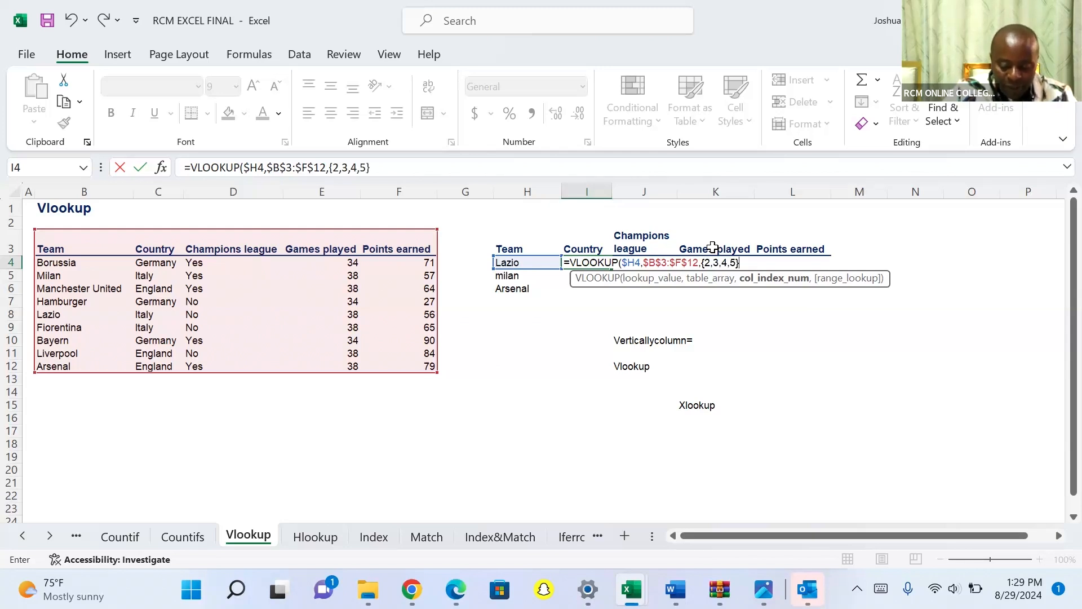
type(",")
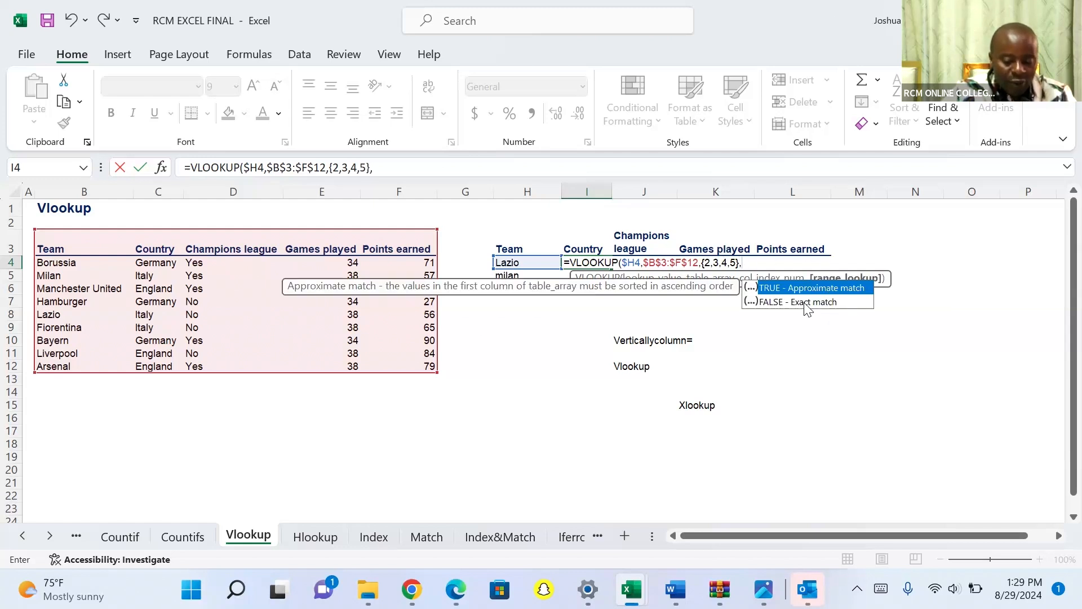
type("0")
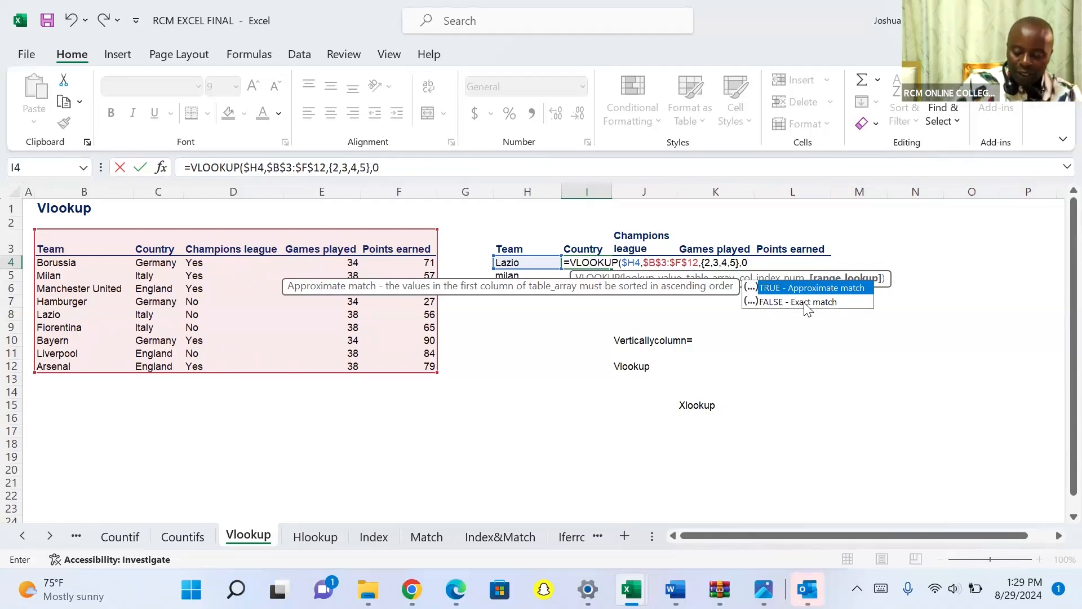
type(")")
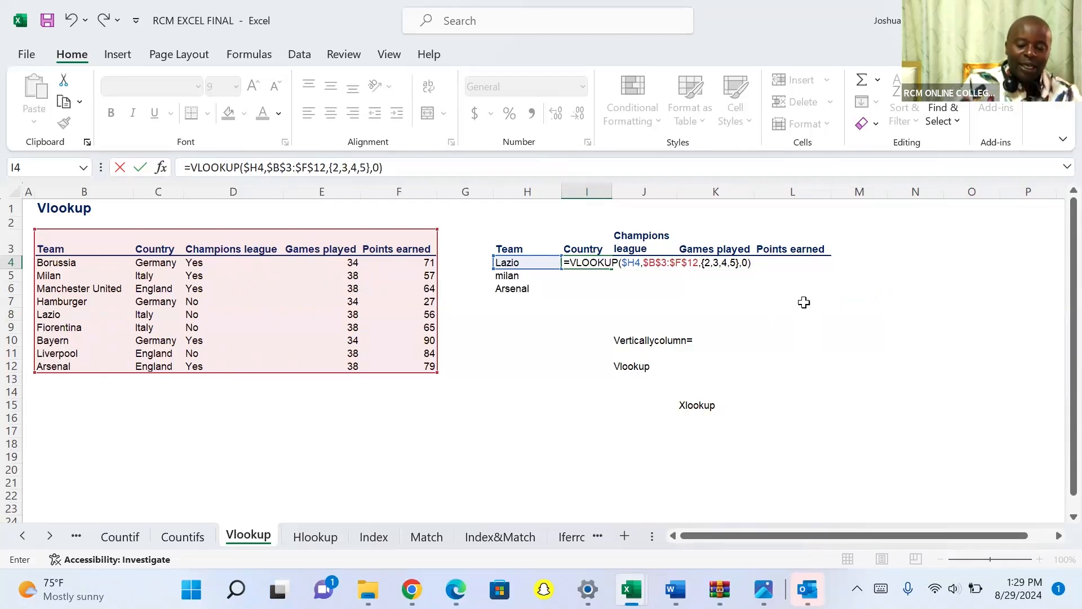
Enter the array VLOOKUP formula in I4 and fill it down to I6 for all three teams.
key("Return")
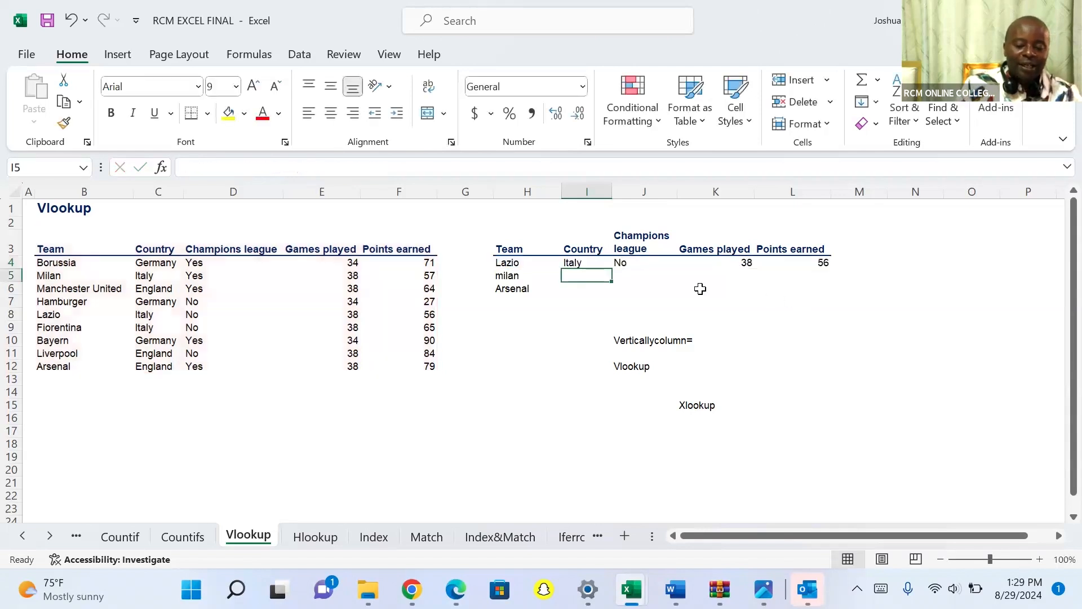
left_click(578, 263)
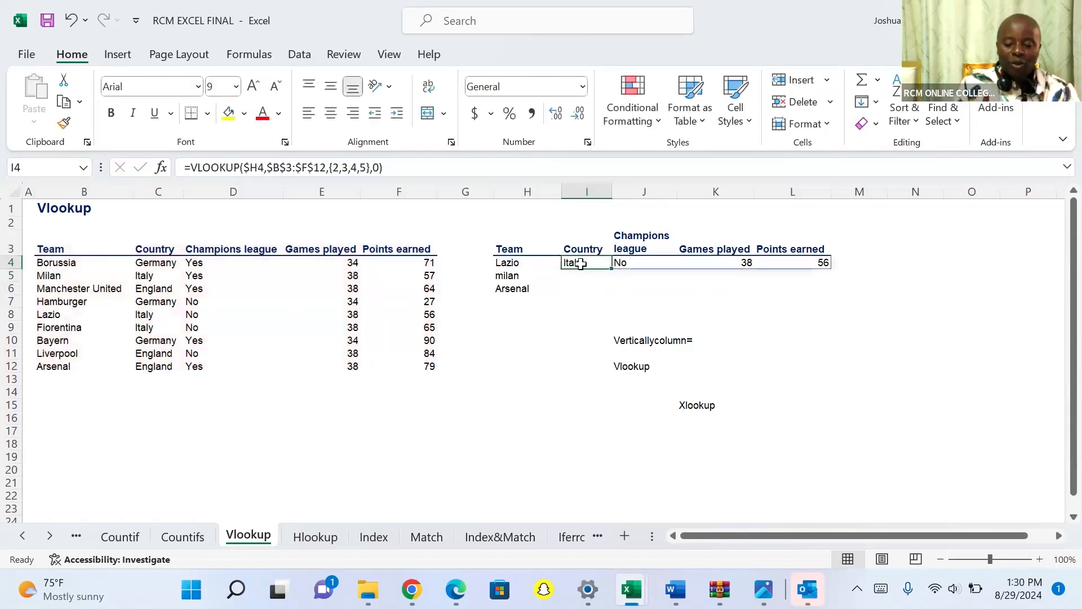
left_click_drag(611, 269, 607, 292)
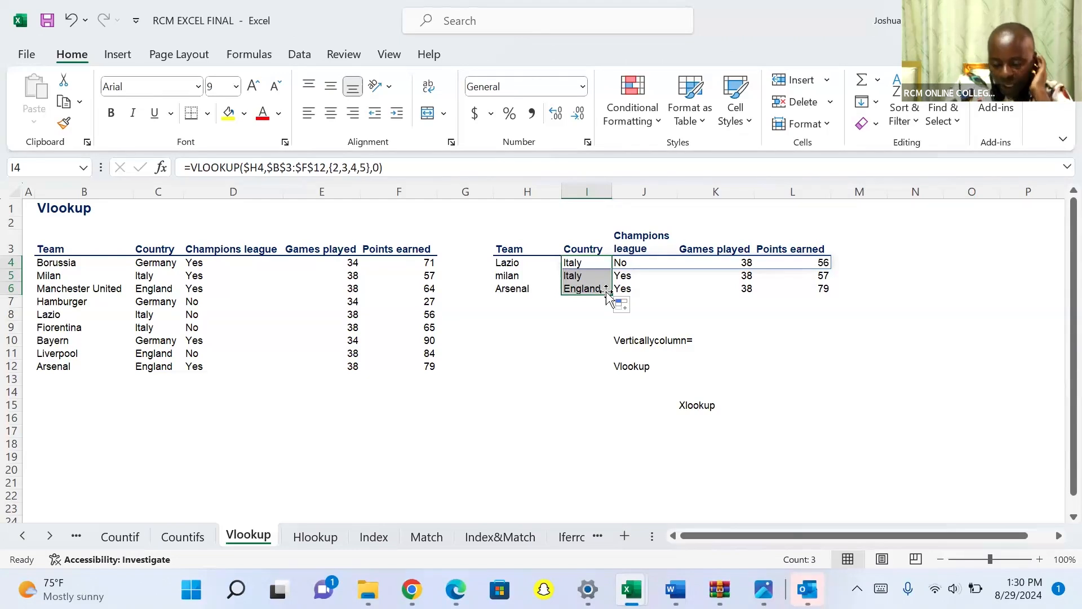
Clear I4 to I6 and start an XLOOKUP formula in I4 with H4 as the lookup value.
key("Delete")
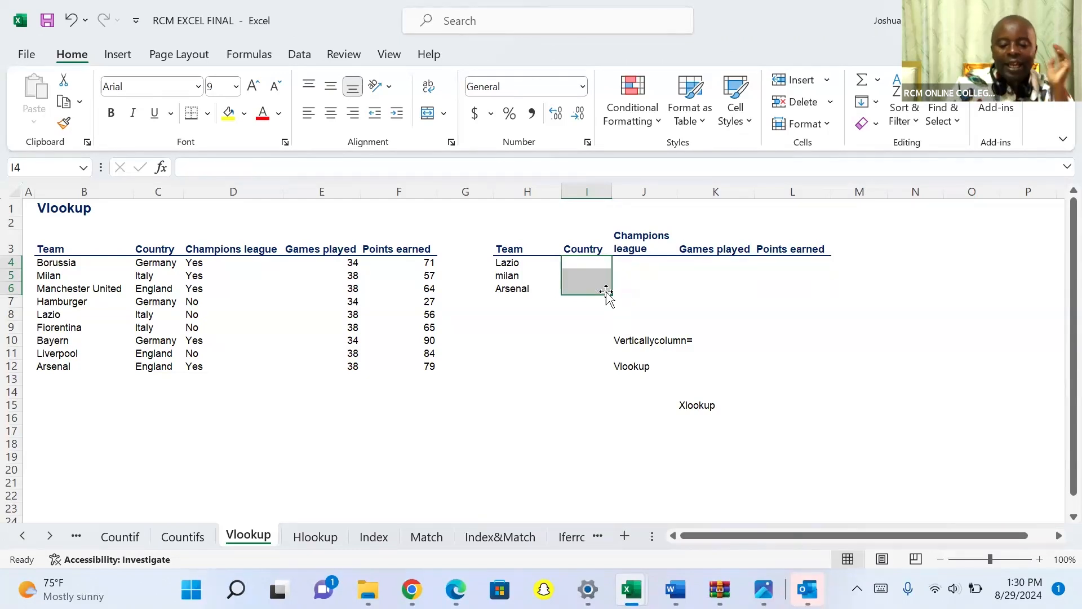
left_click(585, 262)
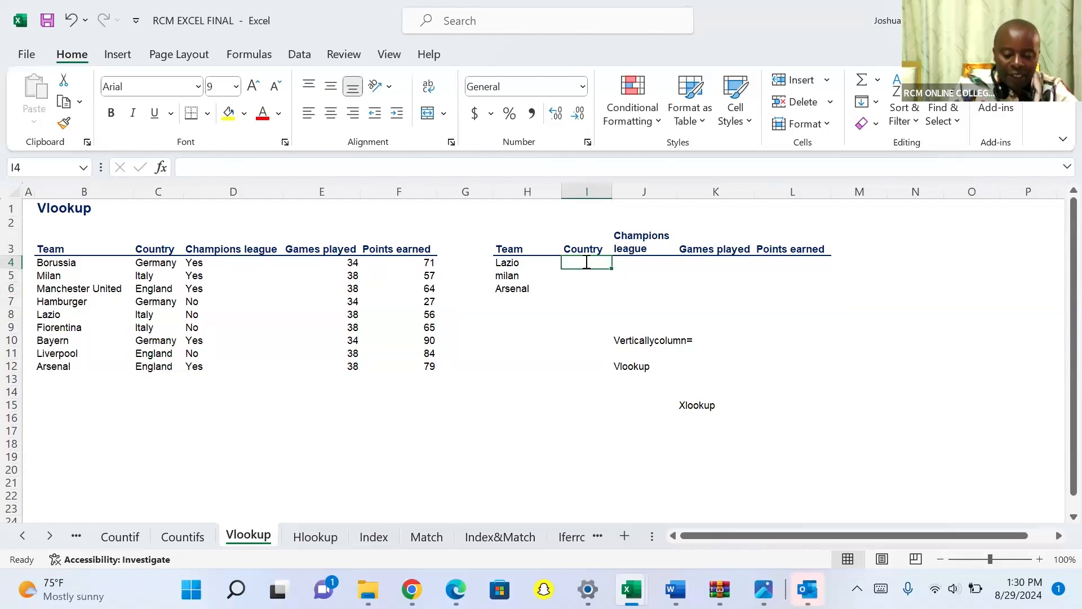
type("=x")
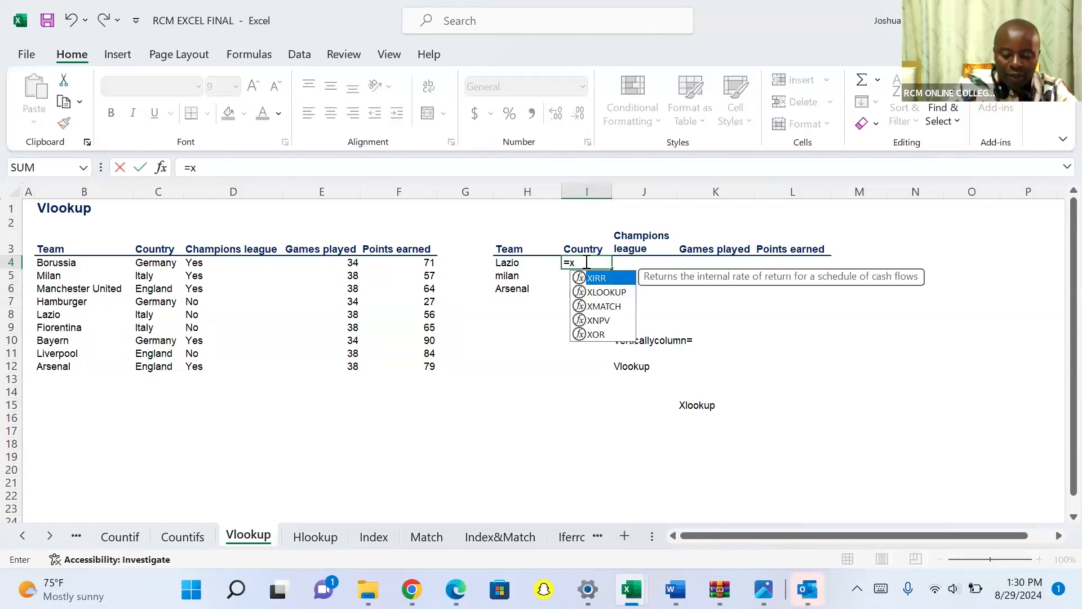
type("l")
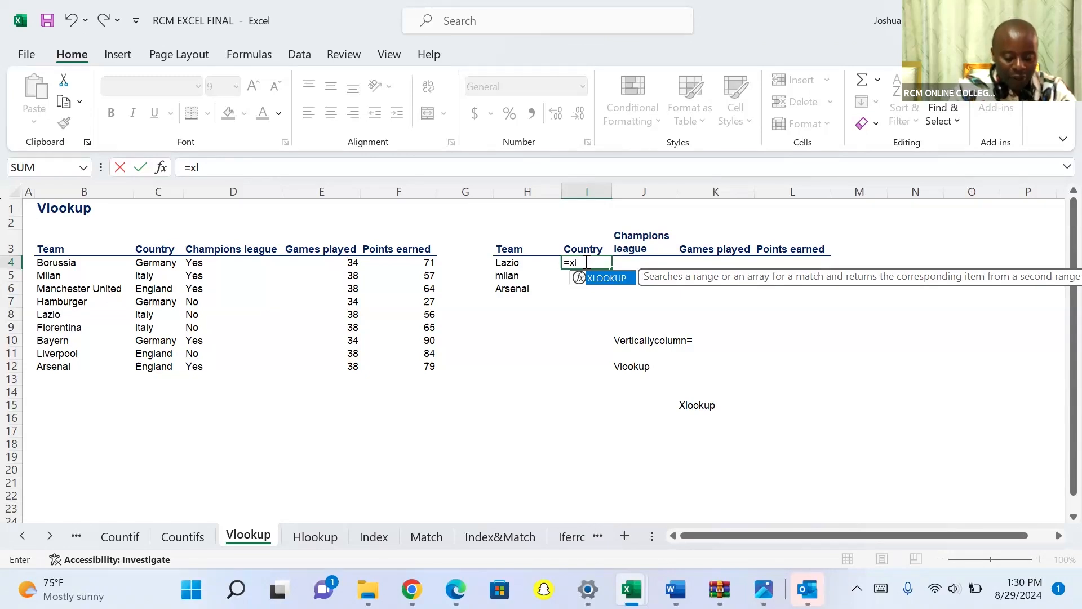
type("oo")
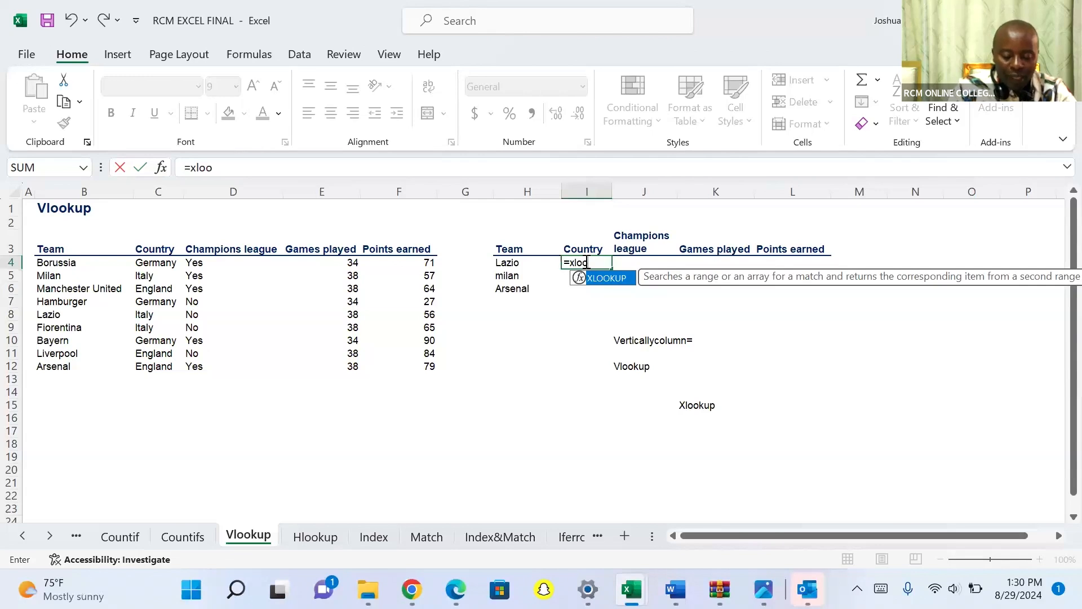
key("Tab")
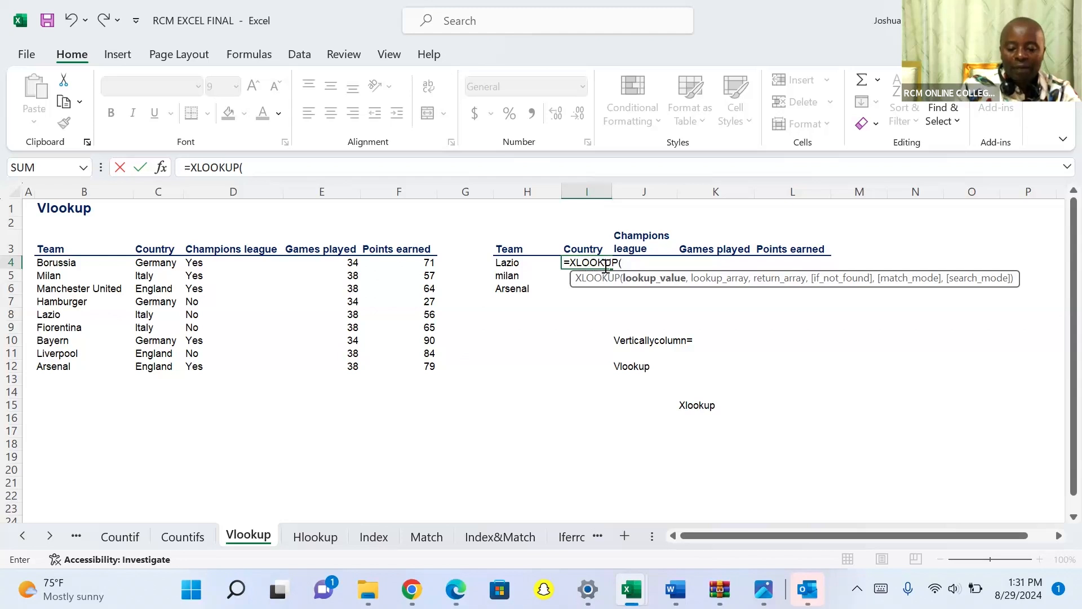
left_click(511, 263)
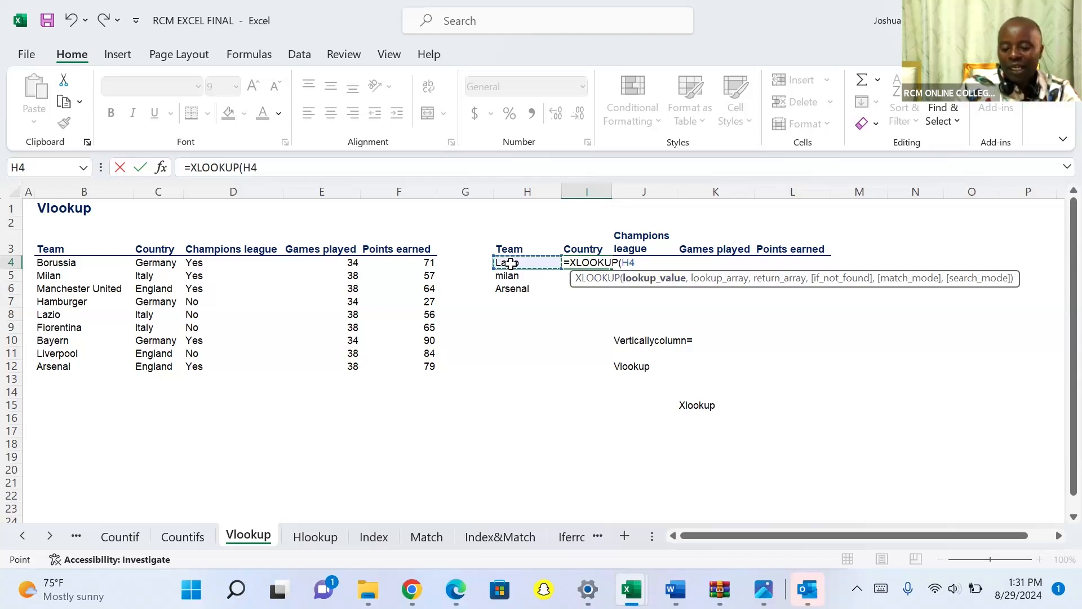
type(",")
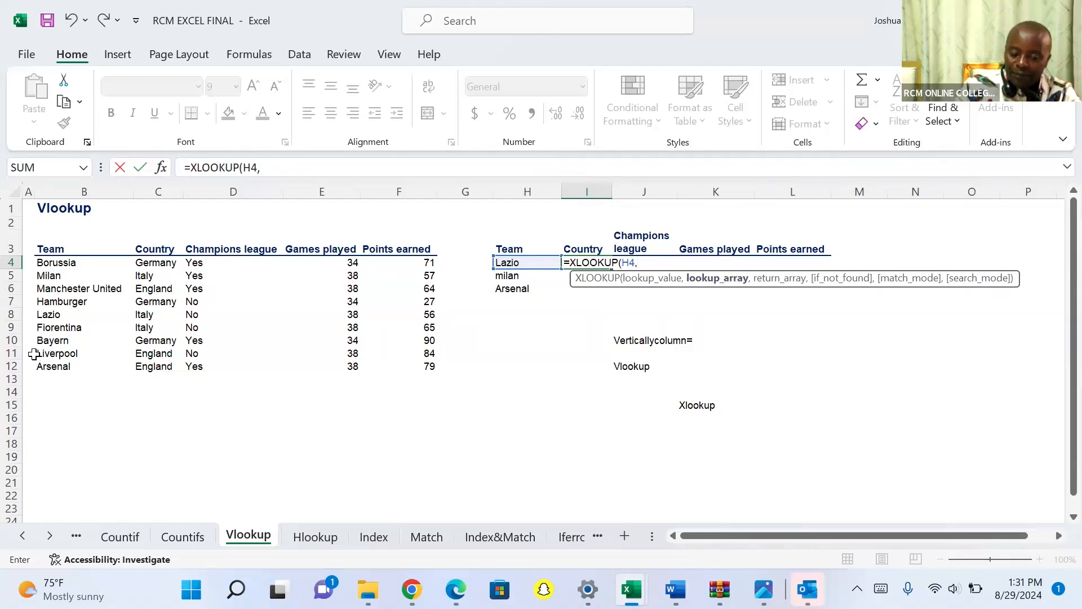
Complete the XLOOKUP with the Team column B3:B12 as lookup array and C3:F12 as return array, and enter it.
left_click(51, 248)
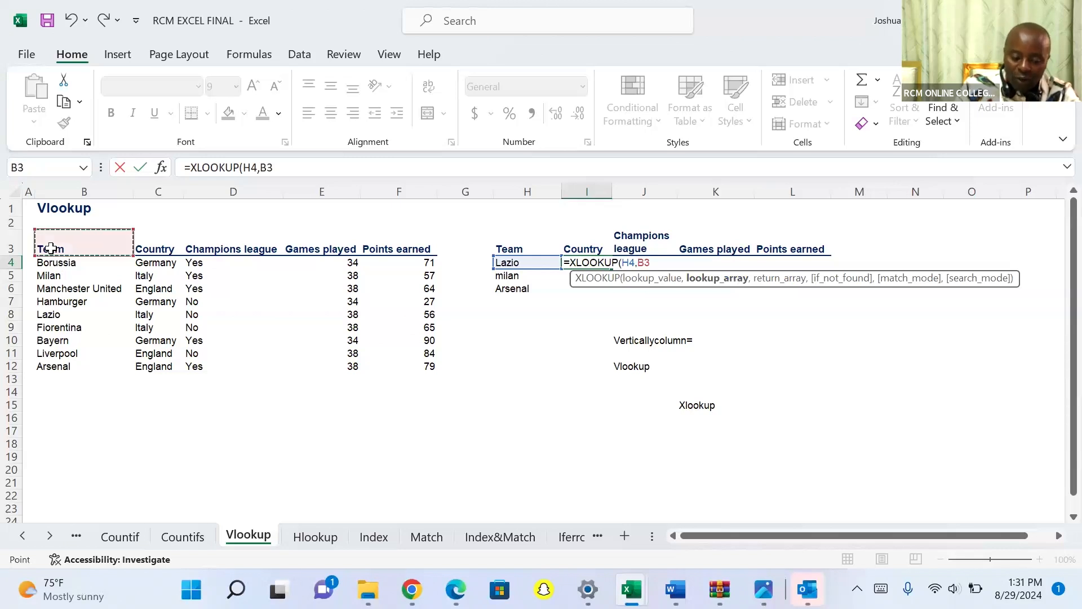
key("ctrl+shift+Down")
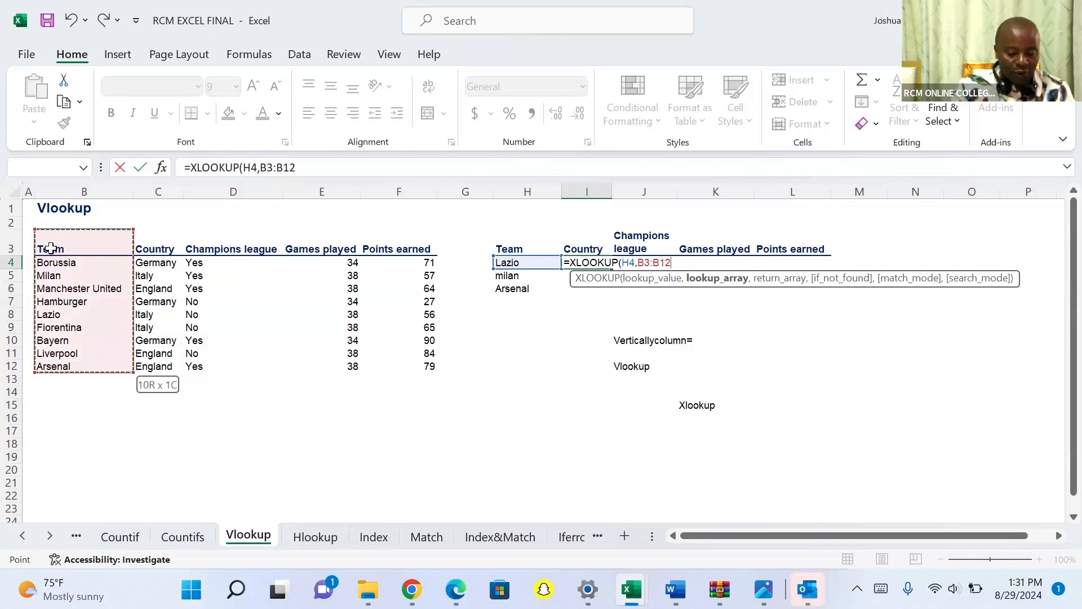
type(",")
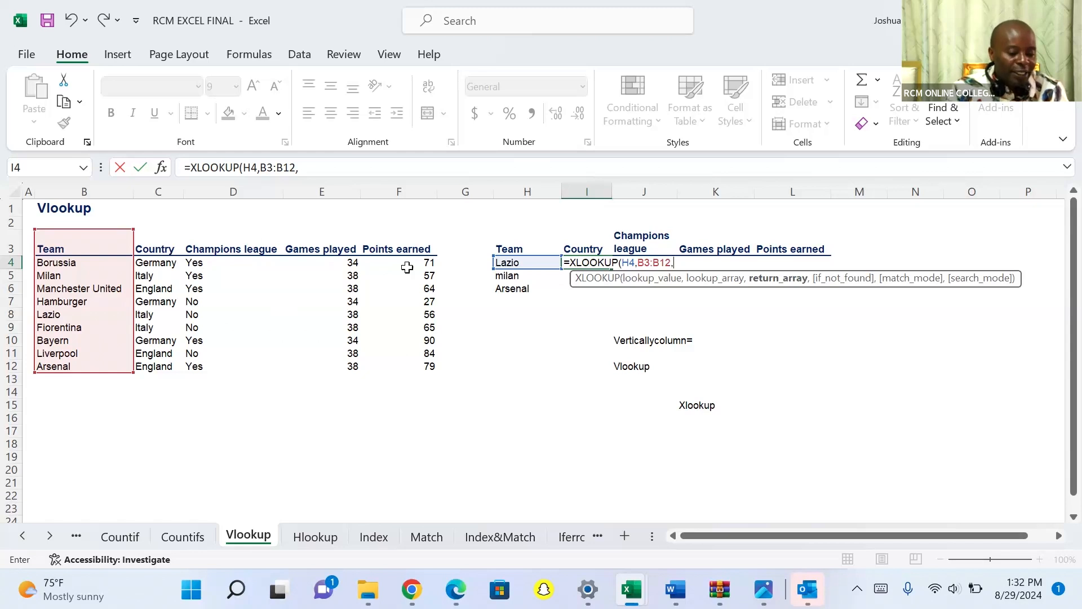
left_click(152, 248)
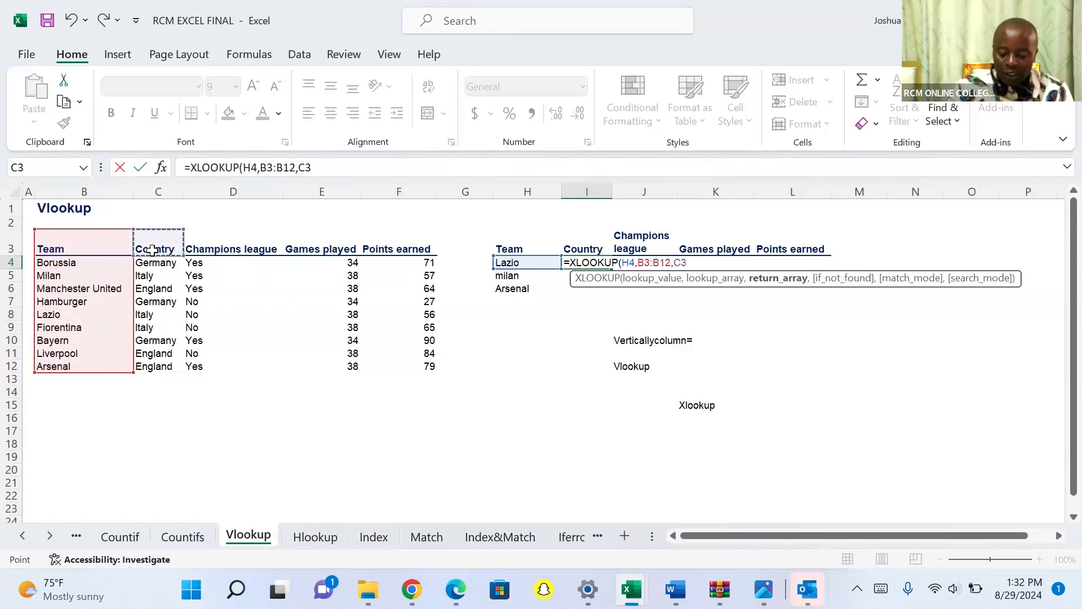
key("ctrl+shift+Right")
key("ctrl+shift+Down")
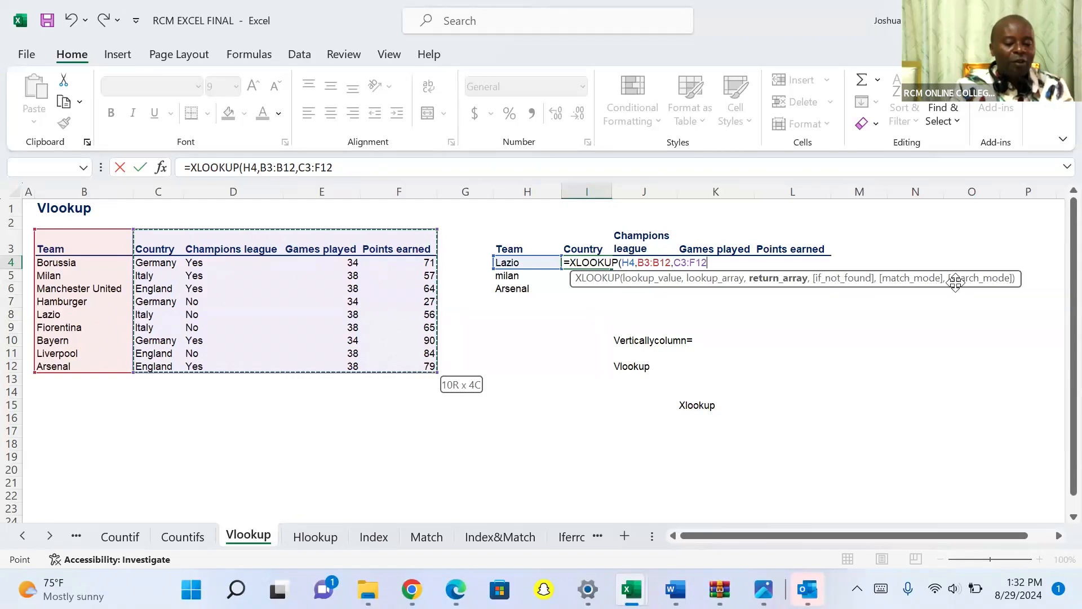
type(")")
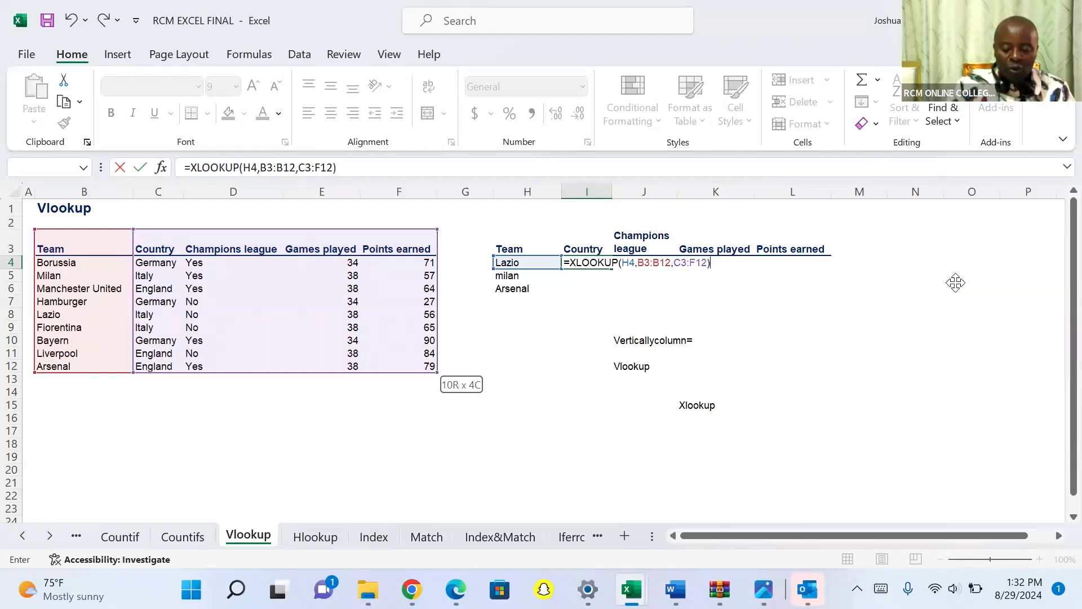
key("Return")
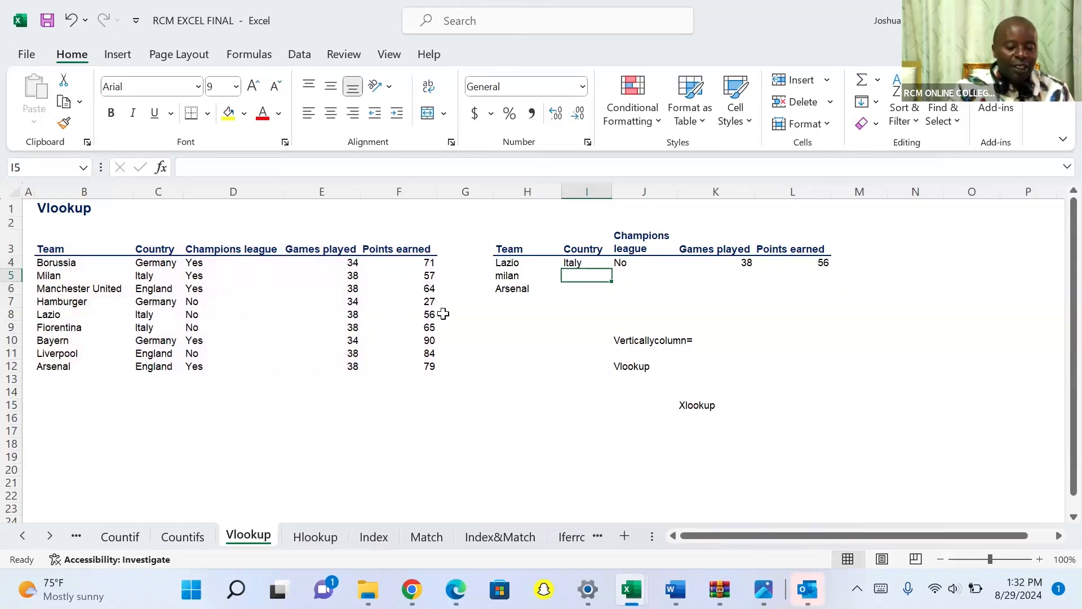
Fill the XLOOKUP formula from I4 down to I7, then clear the filled cells.
left_click(566, 263)
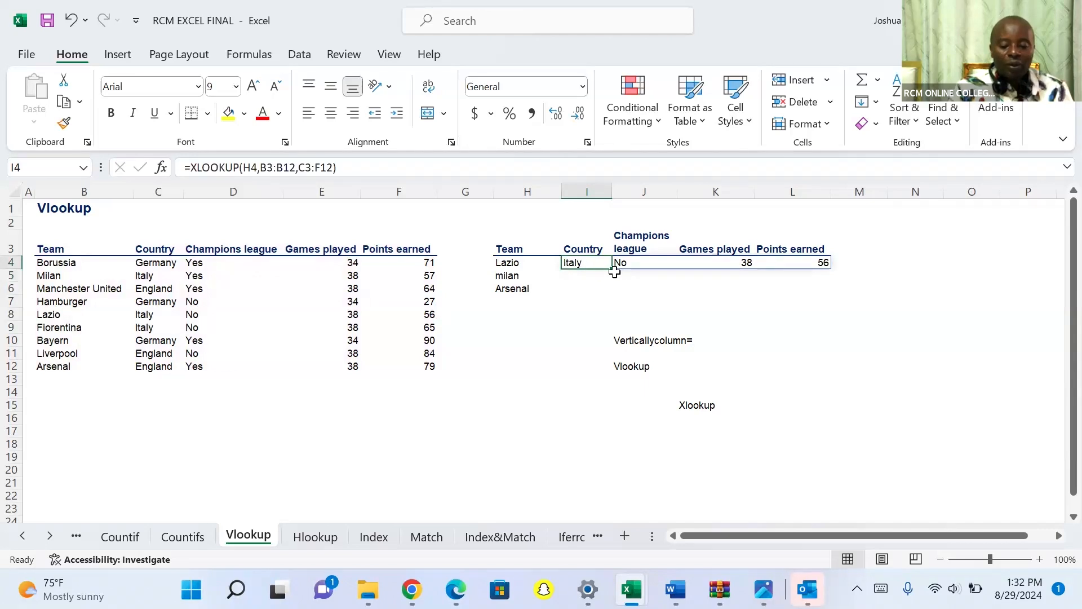
left_click_drag(611, 269, 609, 310)
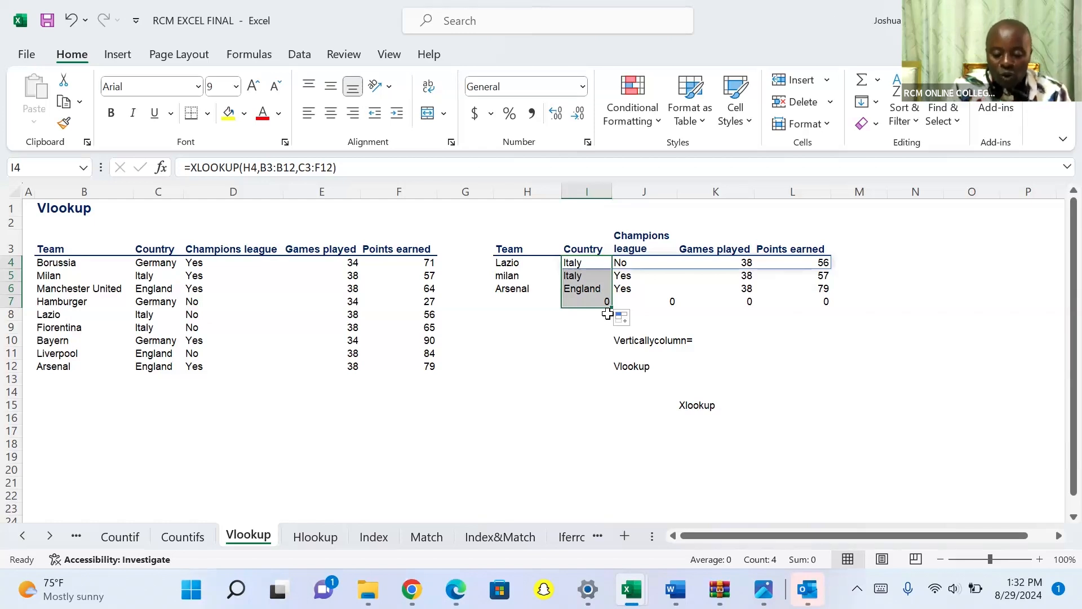
key("Delete")
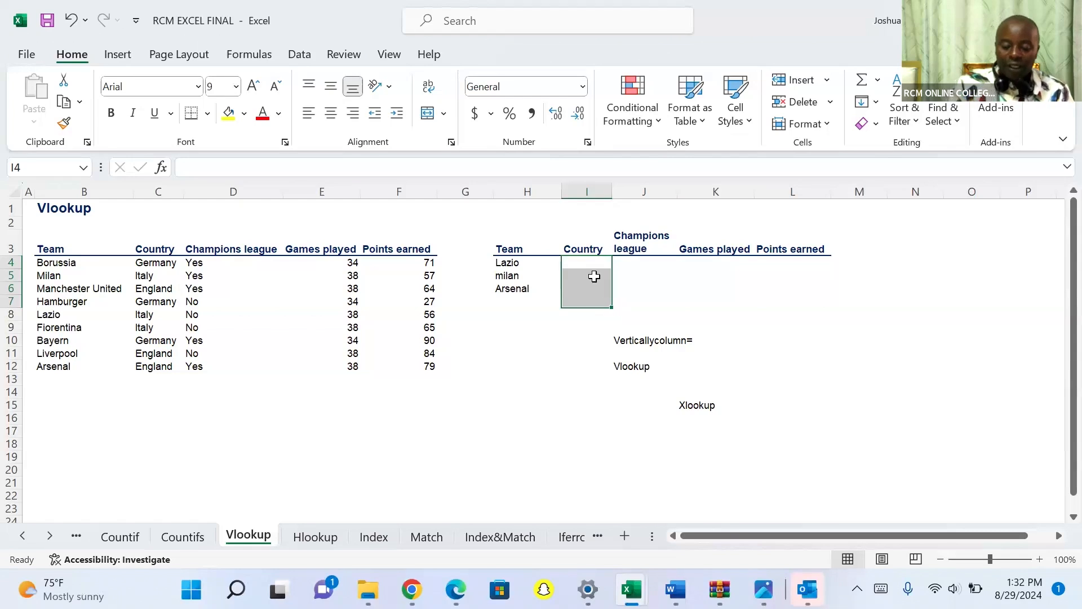
Start a new XLOOKUP formula in I4 with H4 as the lookup value and the Team column B3:B12 as the lookup array.
left_click(583, 264)
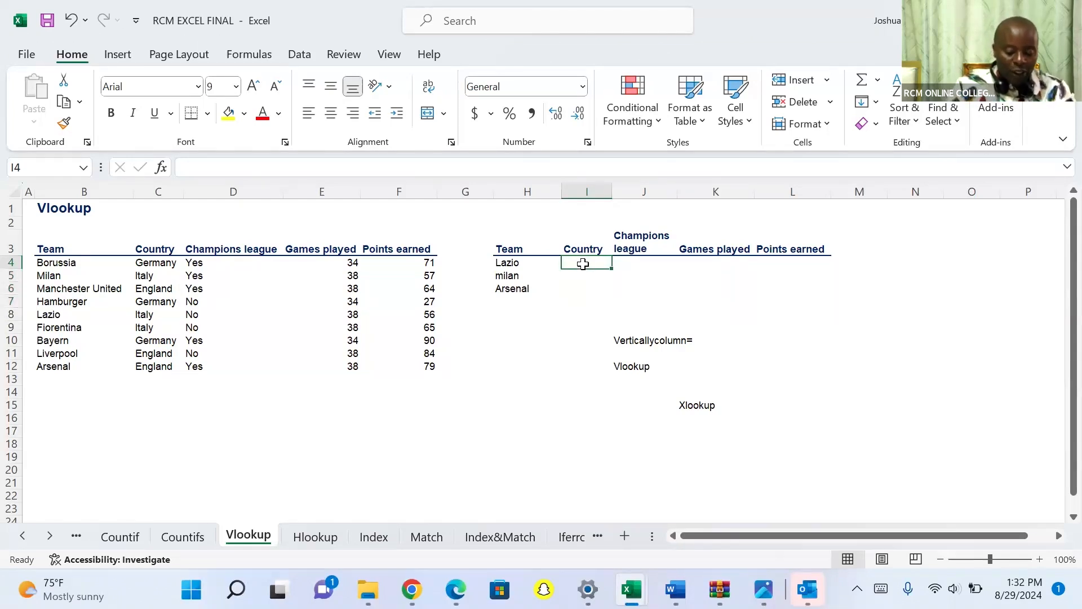
type("=")
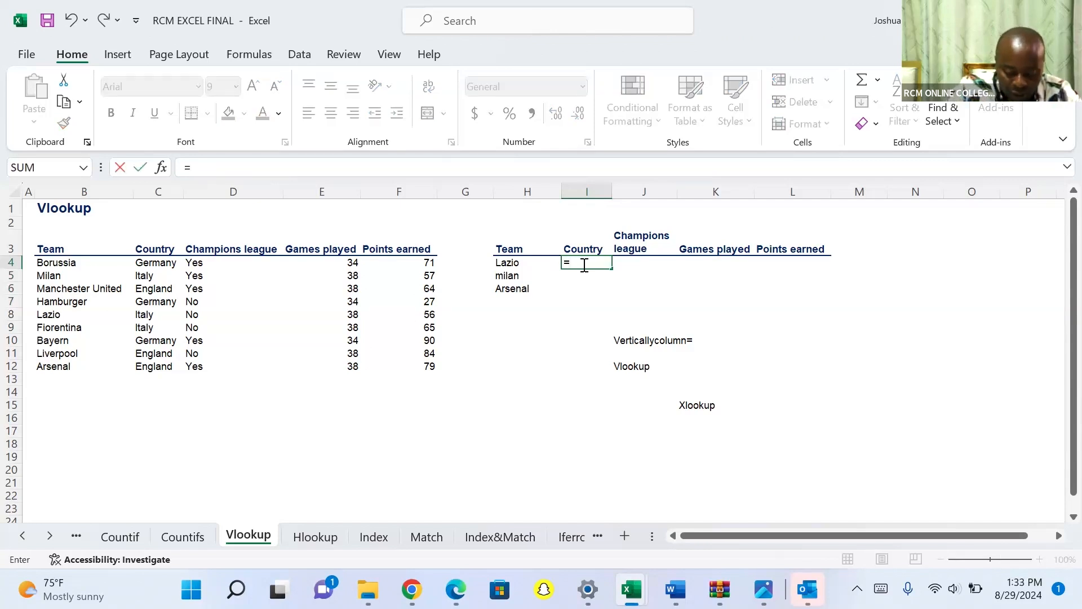
type("xloo")
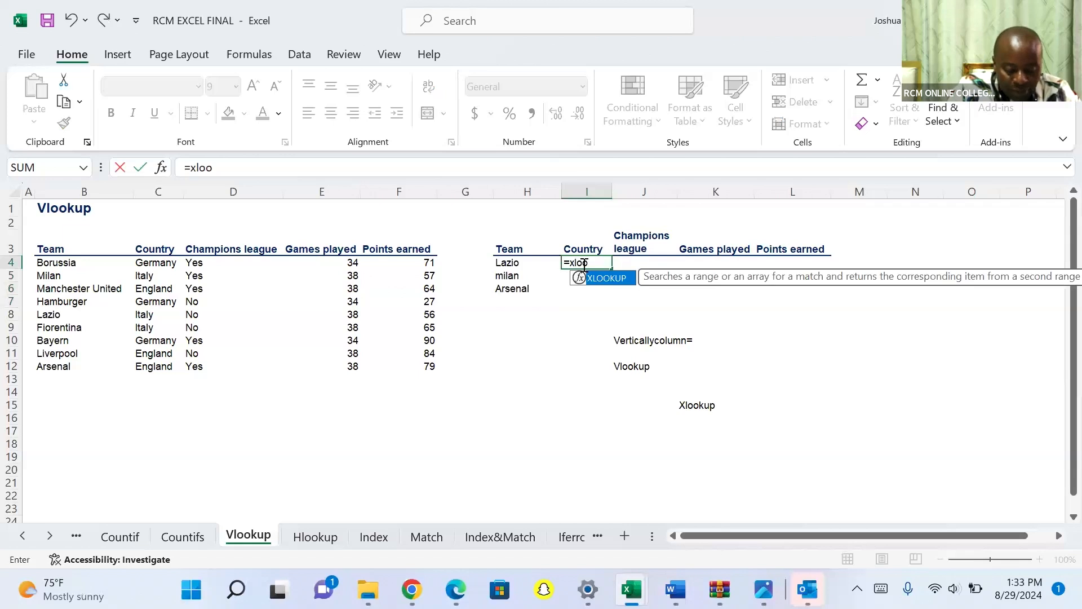
key("Tab")
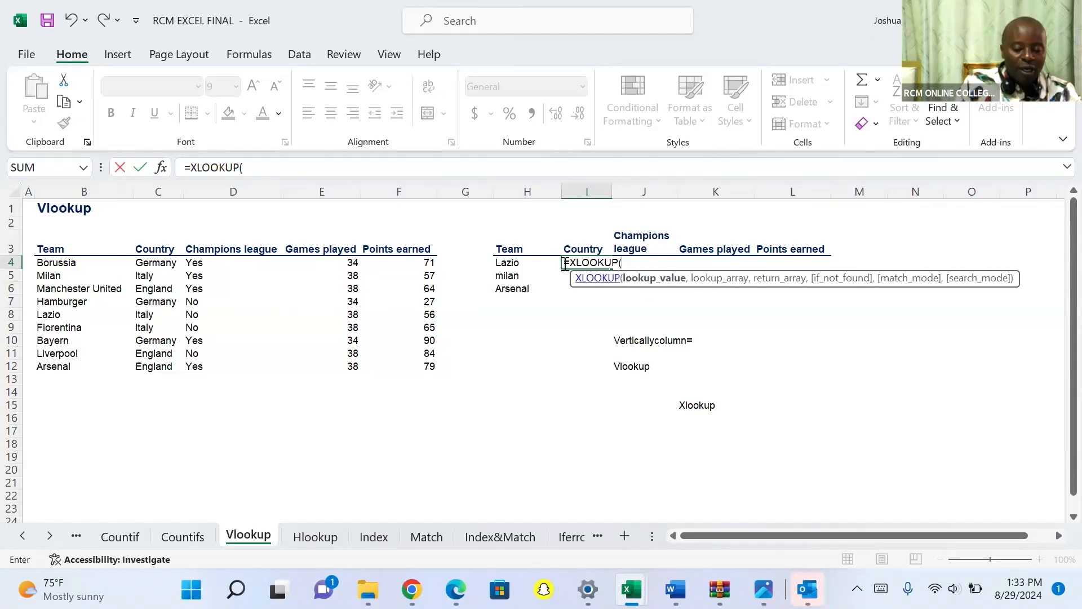
left_click(500, 262)
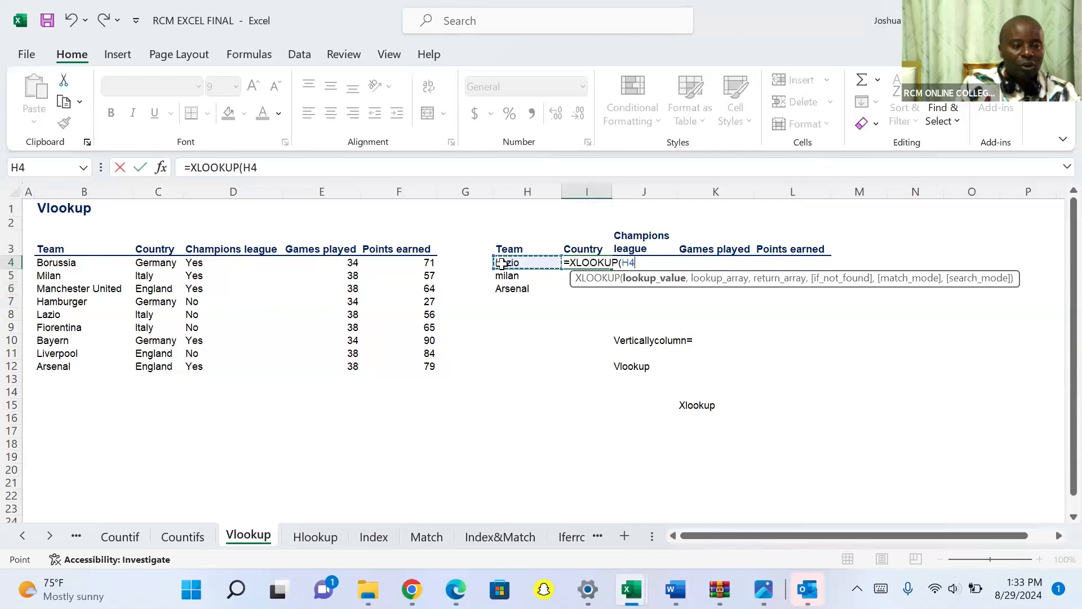
type(",")
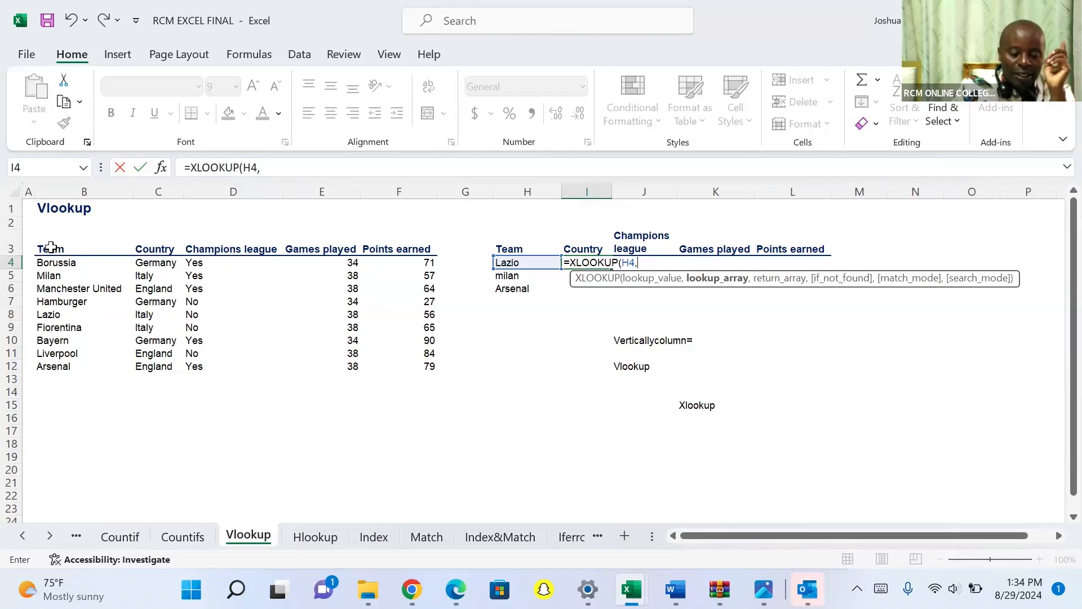
left_click(50, 249)
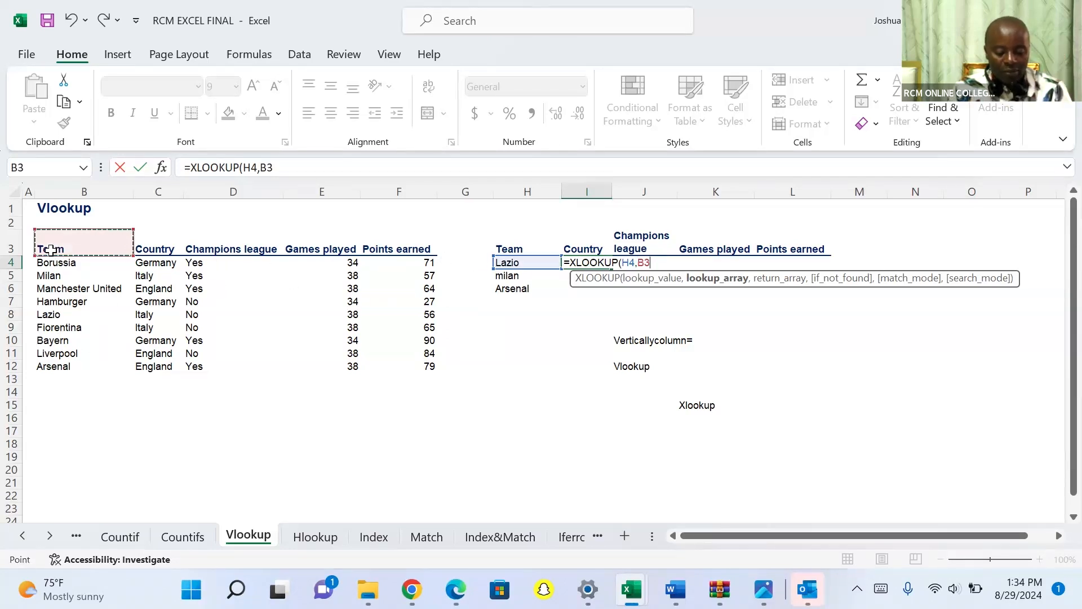
key("ctrl+shift+Down")
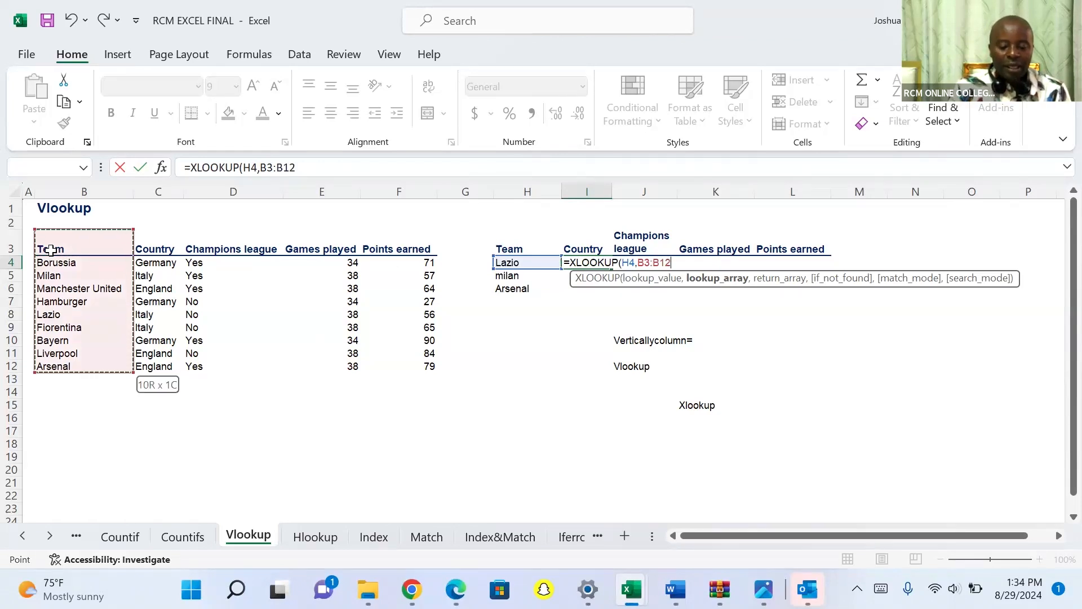
type(",")
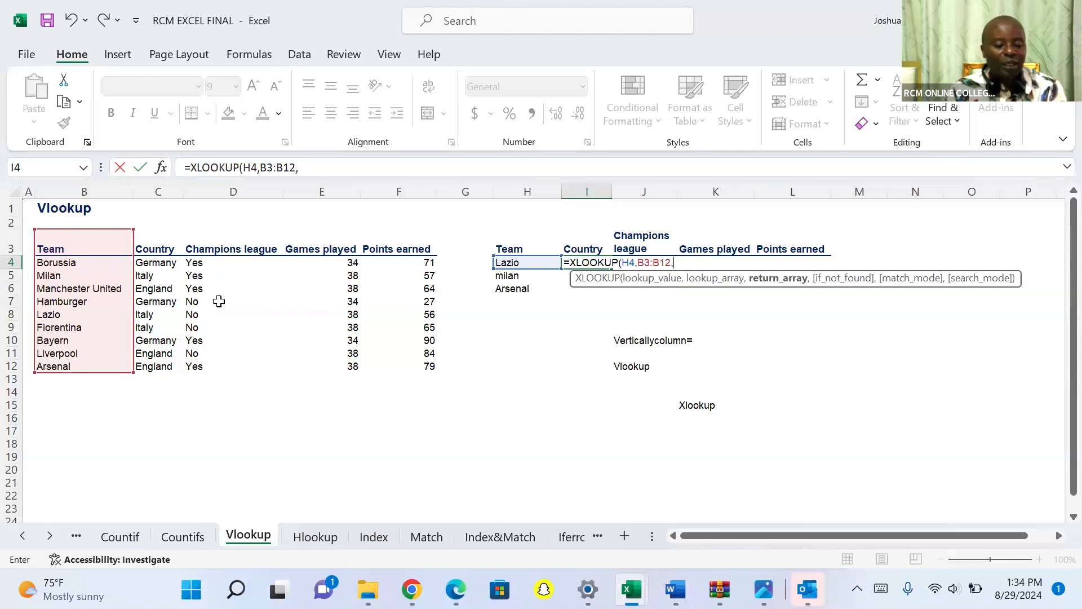
Complete the XLOOKUP with C3:F12 as the return array and fill the formula down column I from I4.
left_click(151, 249)
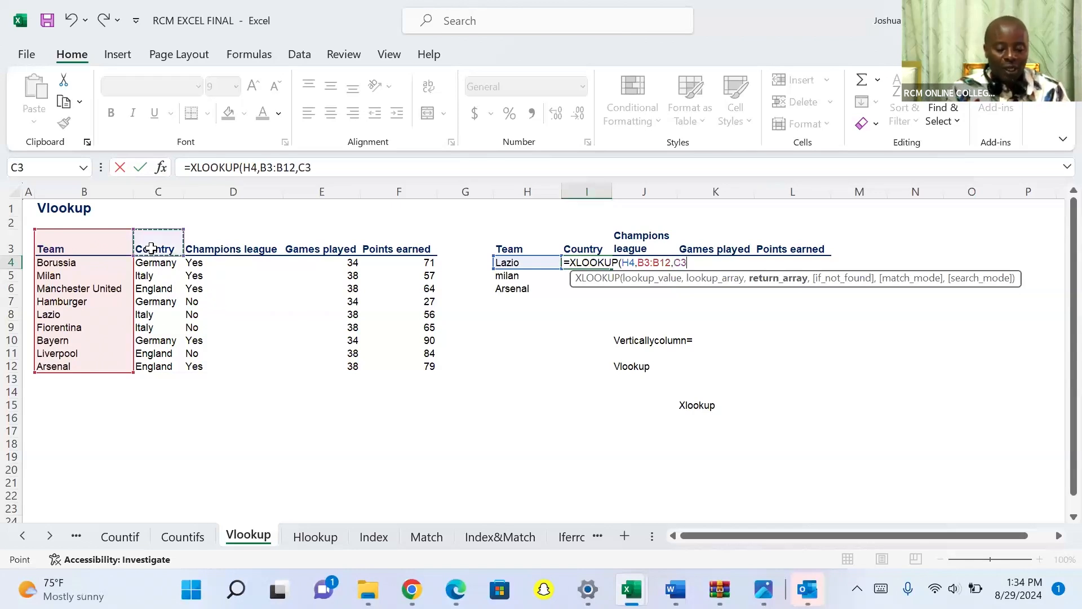
key("ctrl+shift+Right")
key("ctrl+shift+Down")
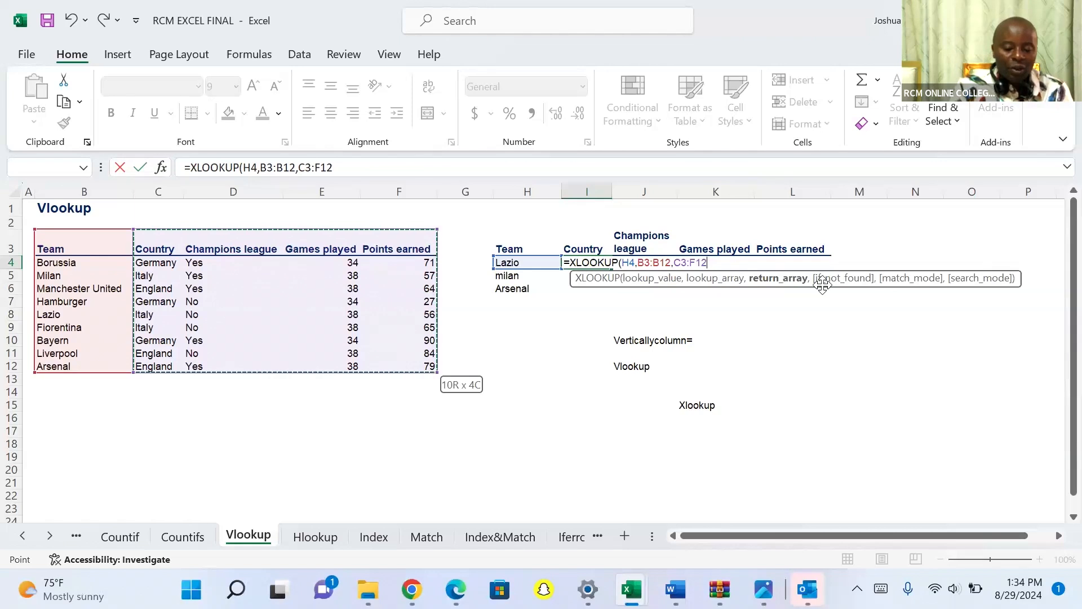
type(")")
key("Return")
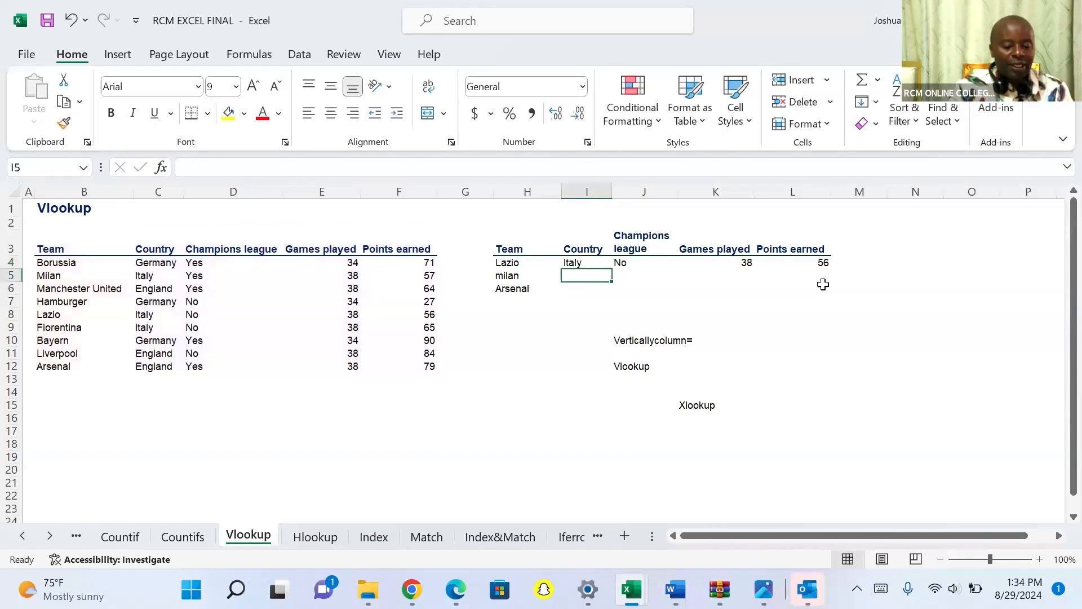
left_click(585, 264)
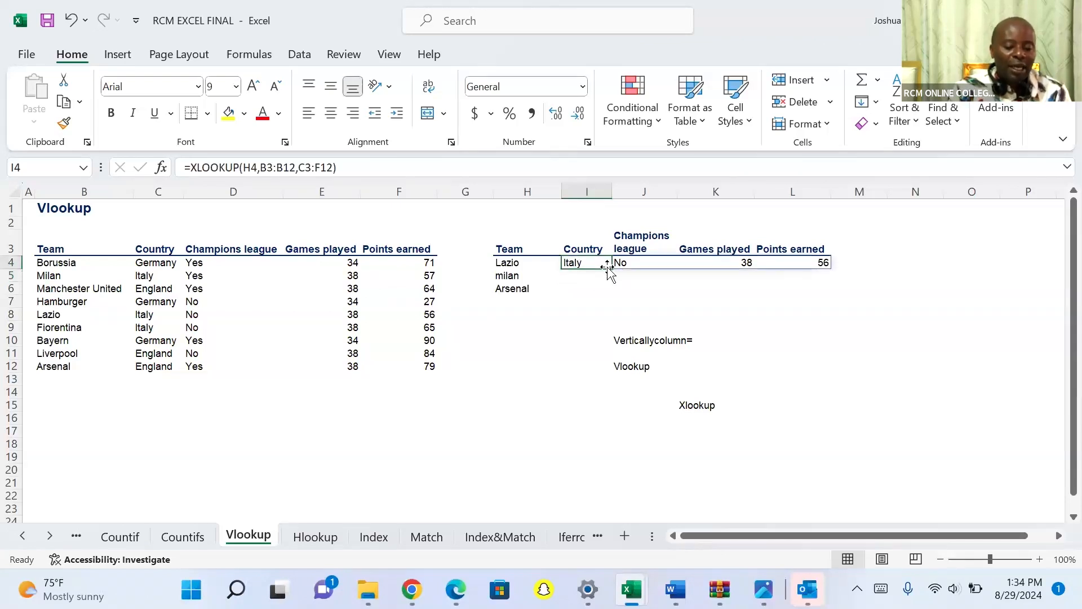
left_click_drag(610, 269, 609, 308)
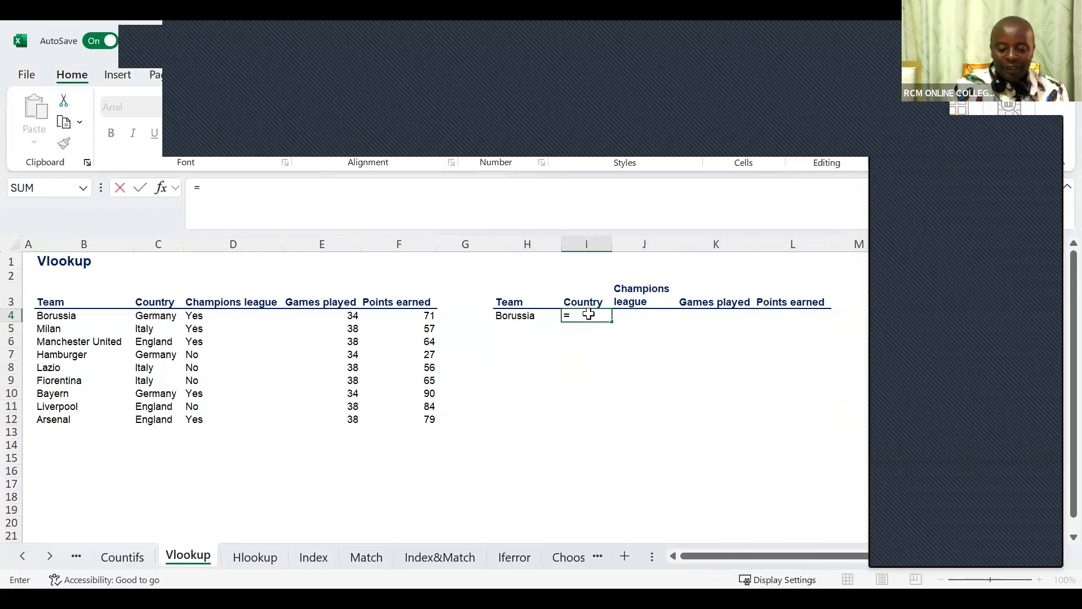
Begin an XLOOKUP in I4 using H4 as the lookup value and the Team column B3:B12 as the lookup array.
type("X")
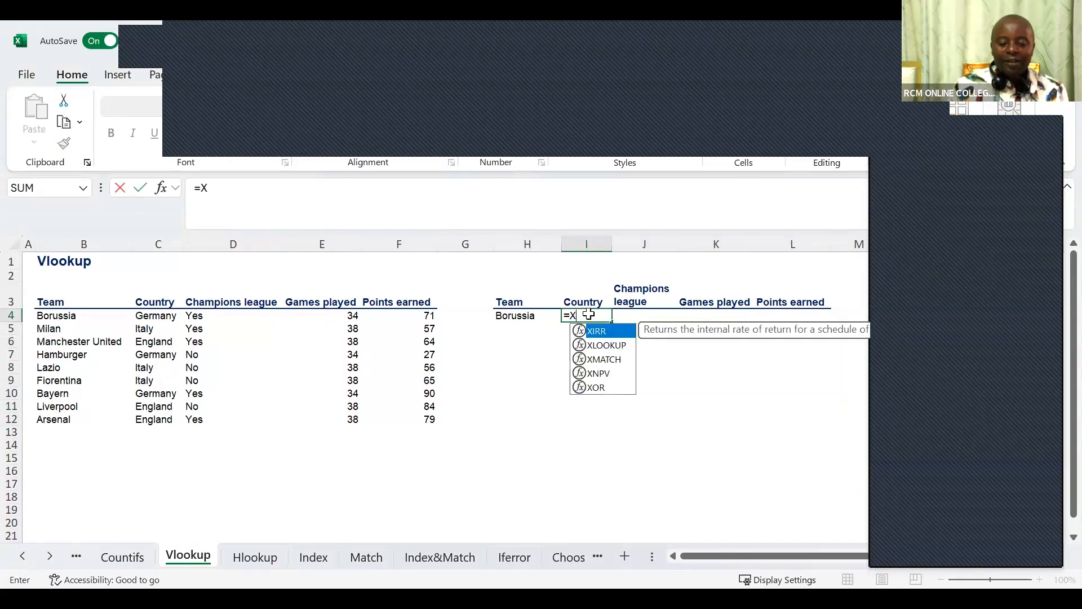
left_click(607, 345)
double_click(606, 345)
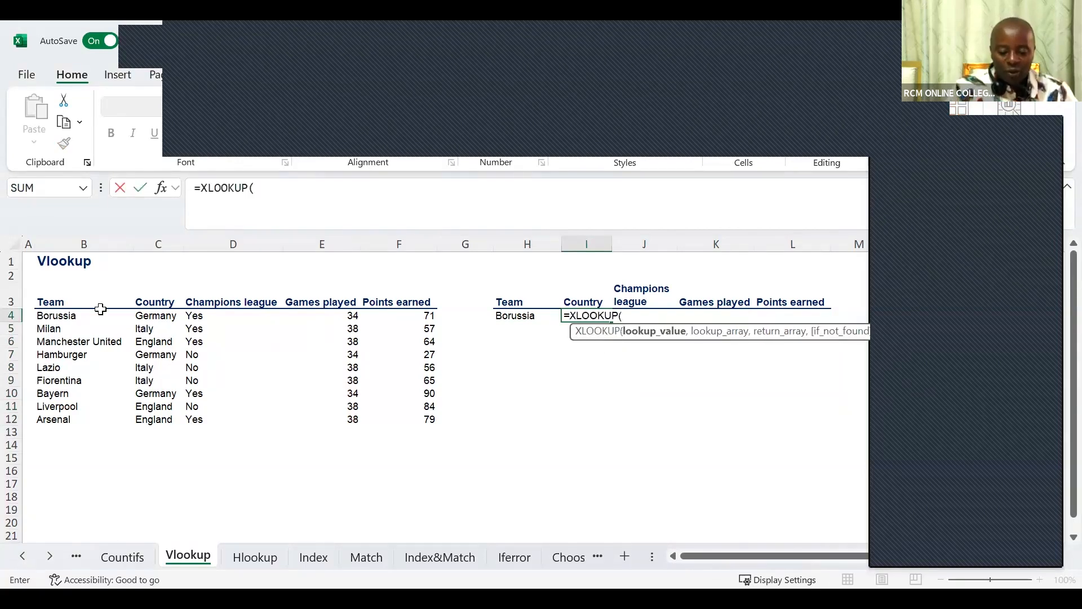
left_click(524, 327)
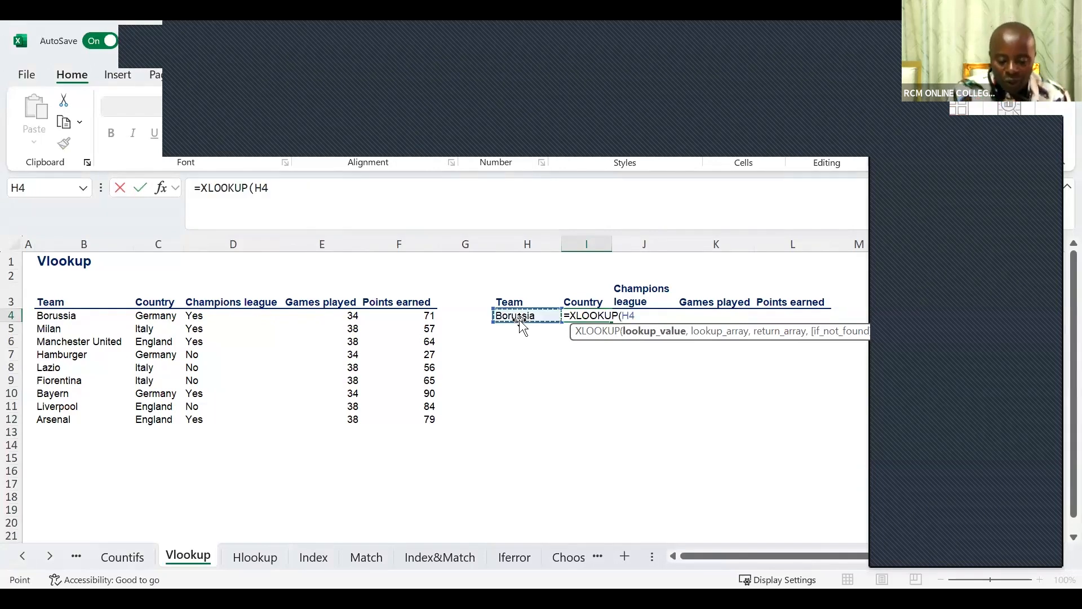
type(",")
left_click(67, 303)
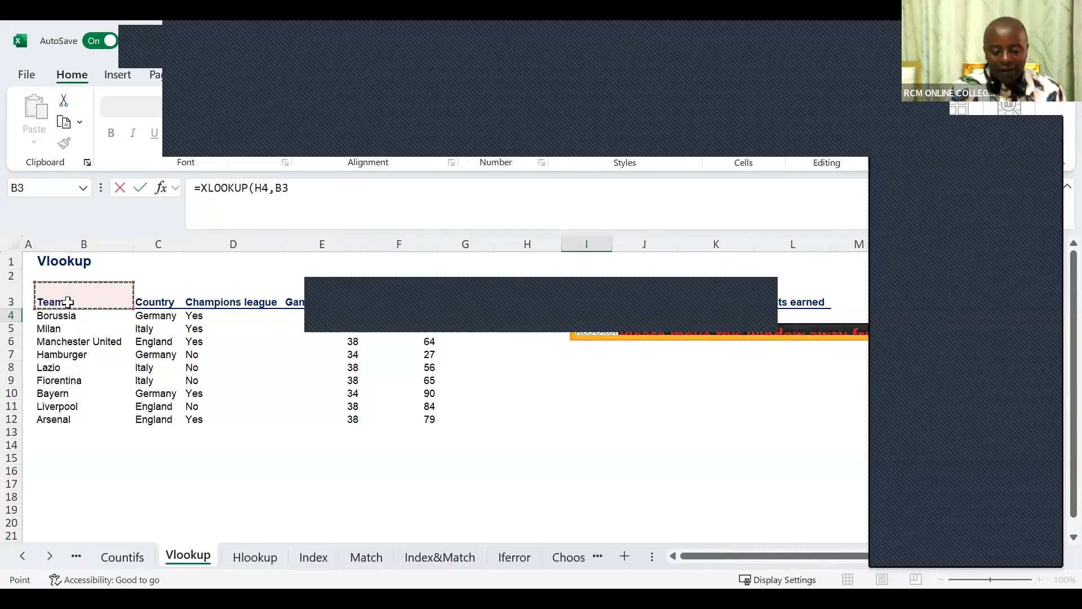
key("ctrl+shift+Down")
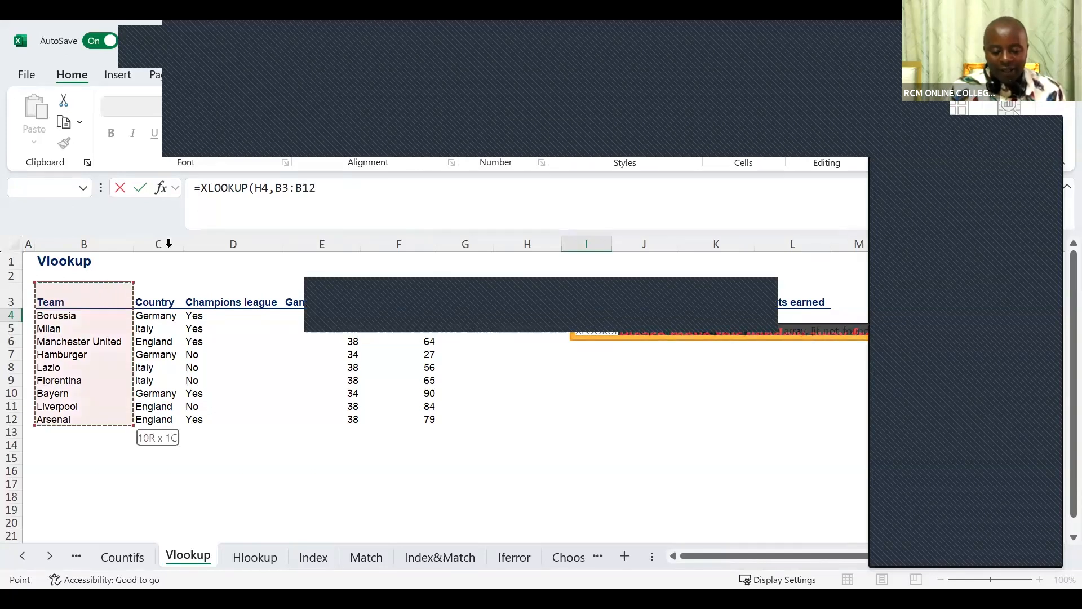
Set C3:F12 as the XLOOKUP's return array, enter the formula, and fill it from I4 down to I12.
type(",")
left_click(164, 300)
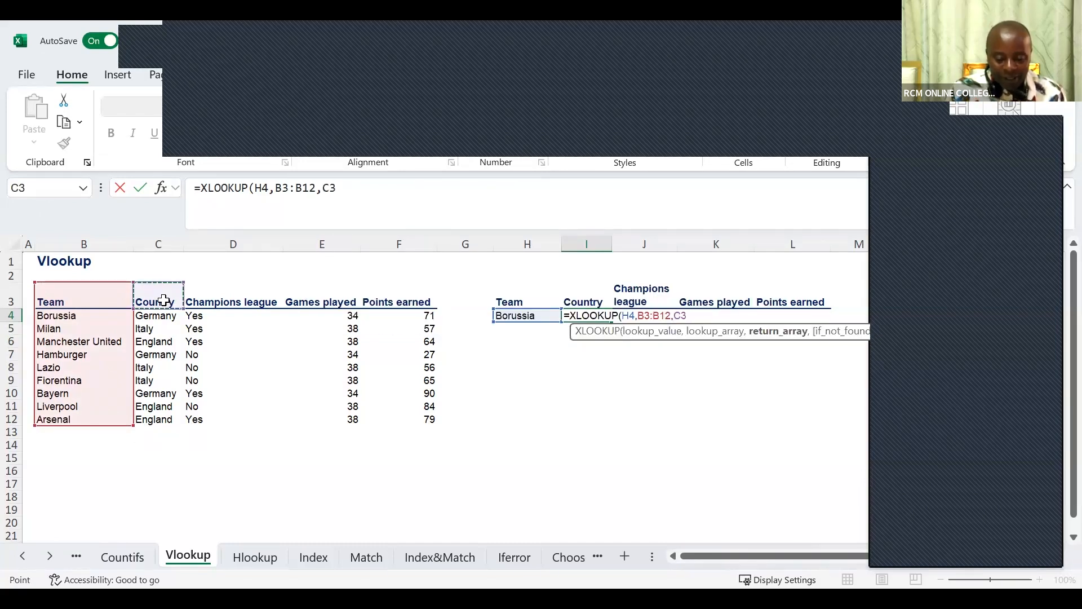
key("ctrl+shift+Right")
key("ctrl+shift+Down")
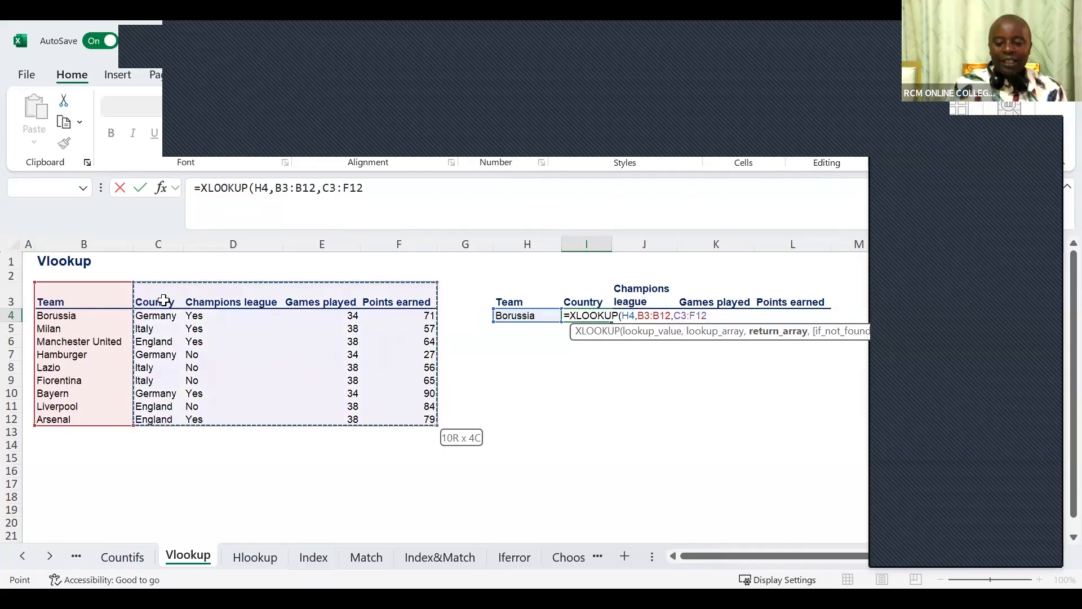
key("Return")
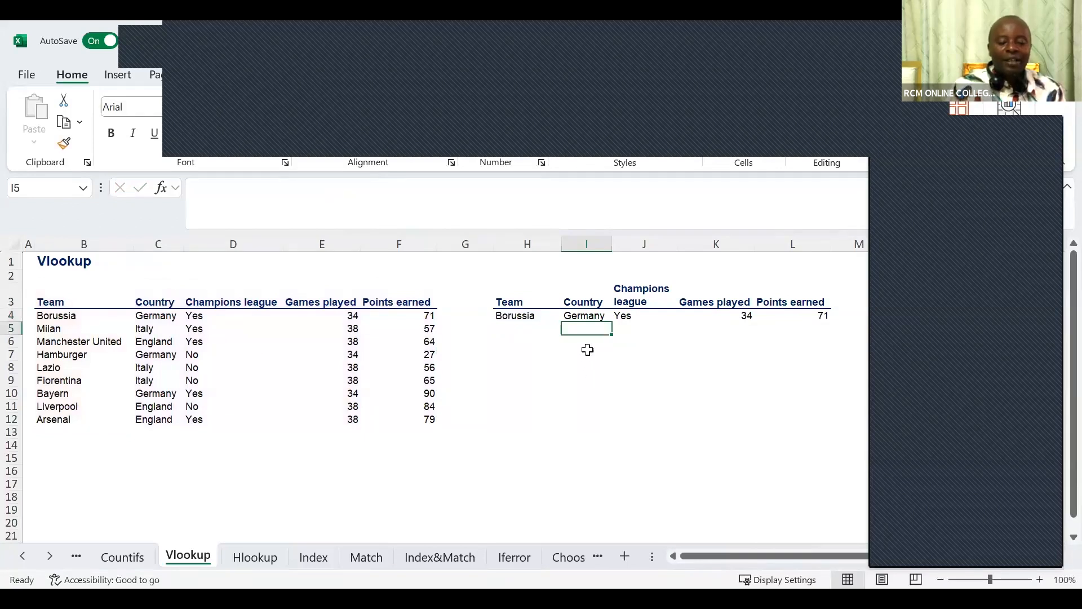
left_click(589, 317)
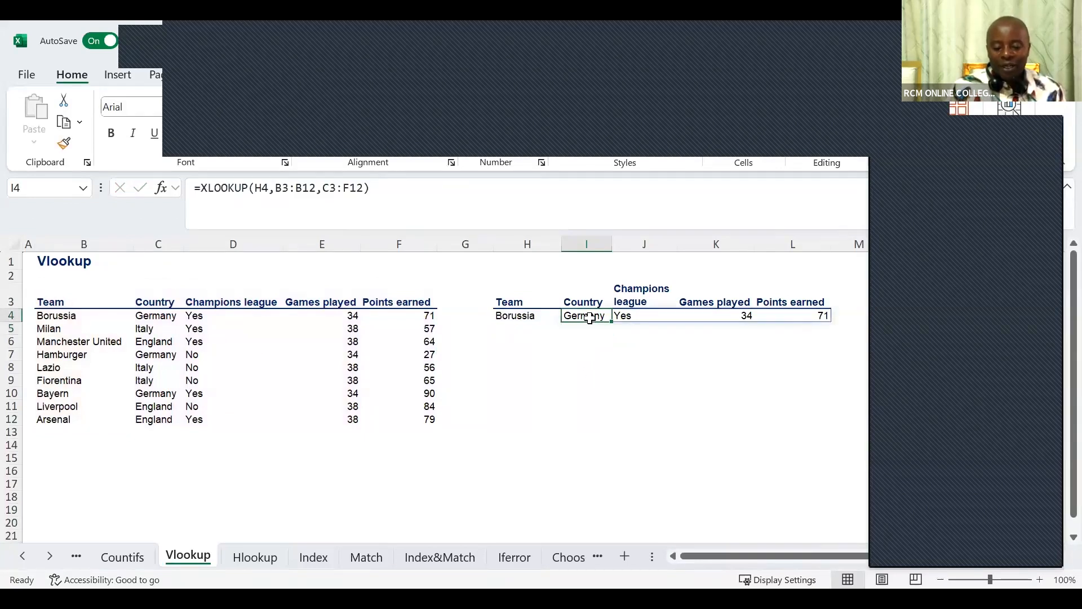
left_click_drag(612, 323, 621, 426)
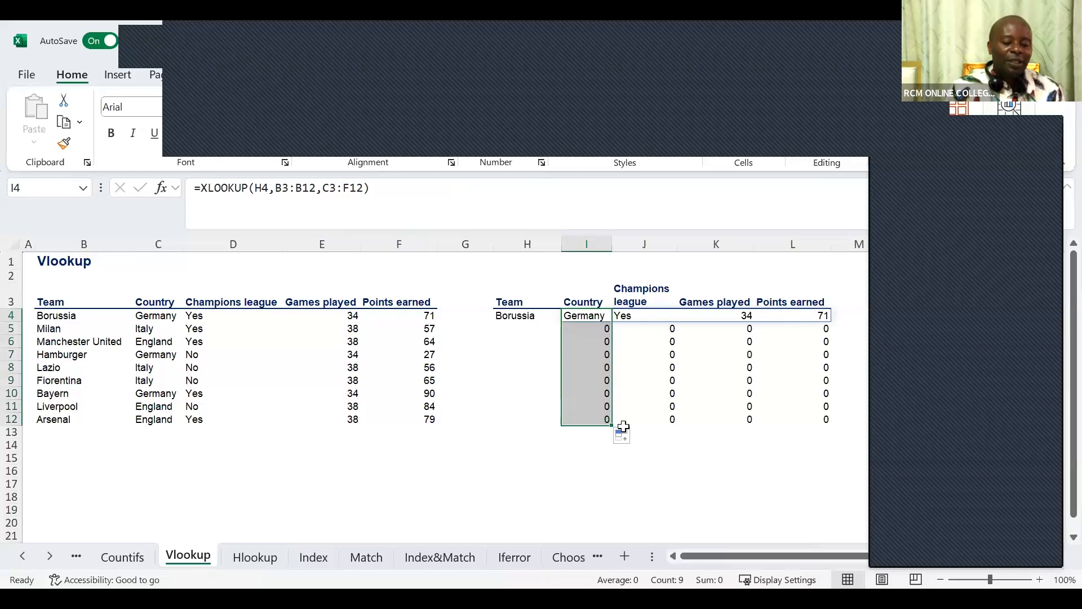
Try the lookup with Manchester United copied from B6 into H5, and clear H5 again.
left_click(99, 344)
key("ctrl+c")
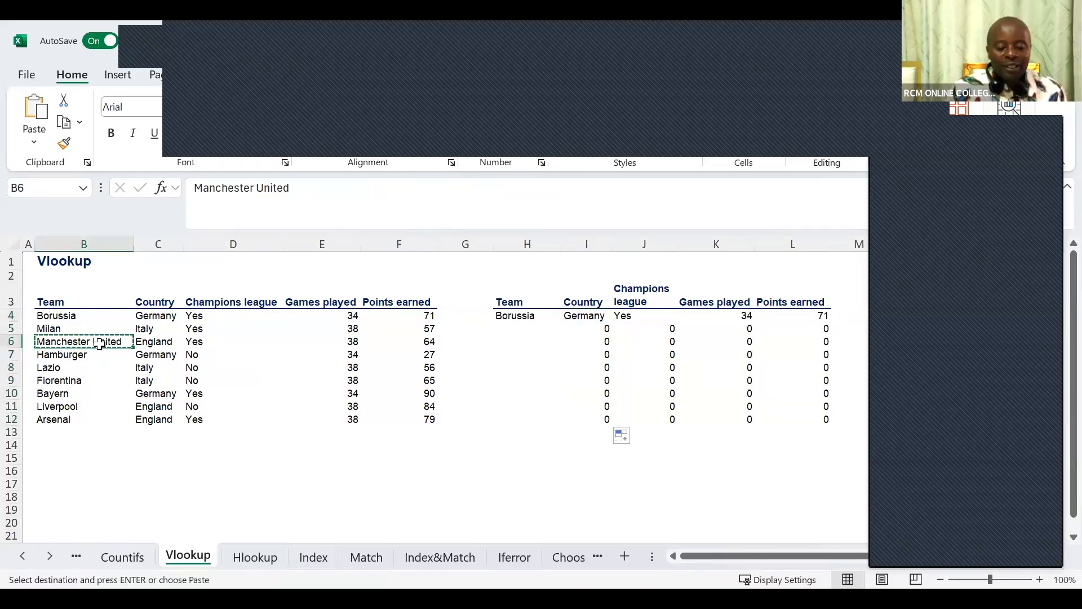
left_click(524, 329)
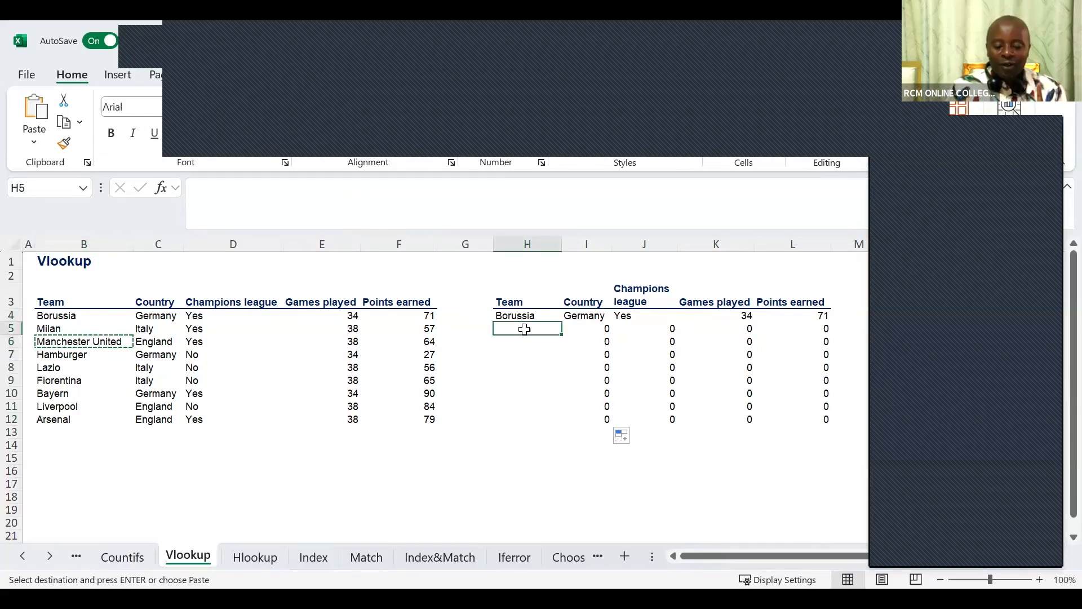
key("ctrl+v")
key("Escape")
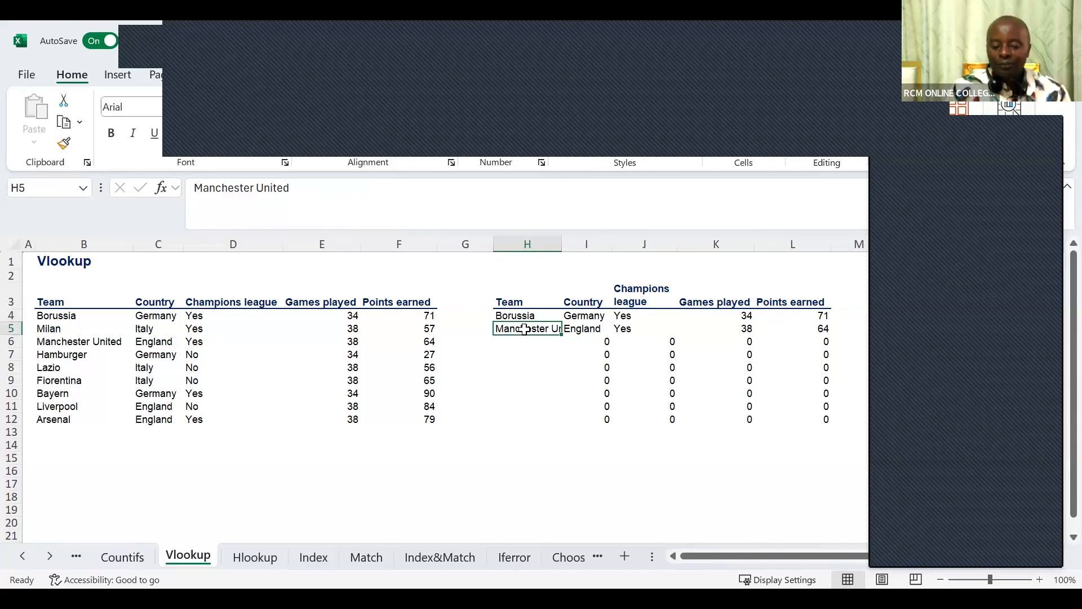
key("Delete")
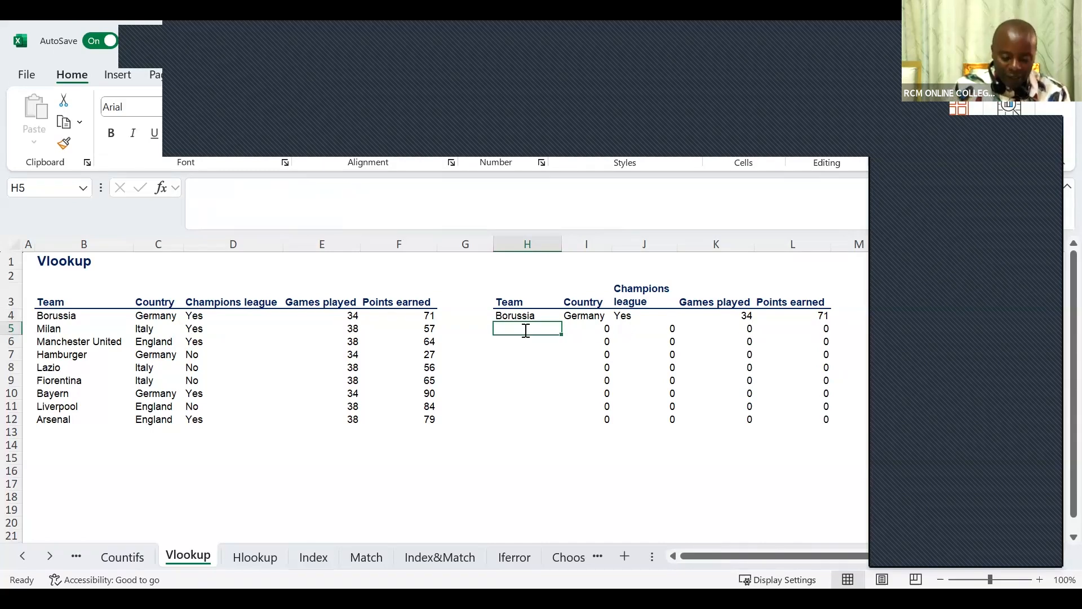
Enter Arsenal in H5 and Lazio in H6 as the next teams to look up.
type("Arsenal")
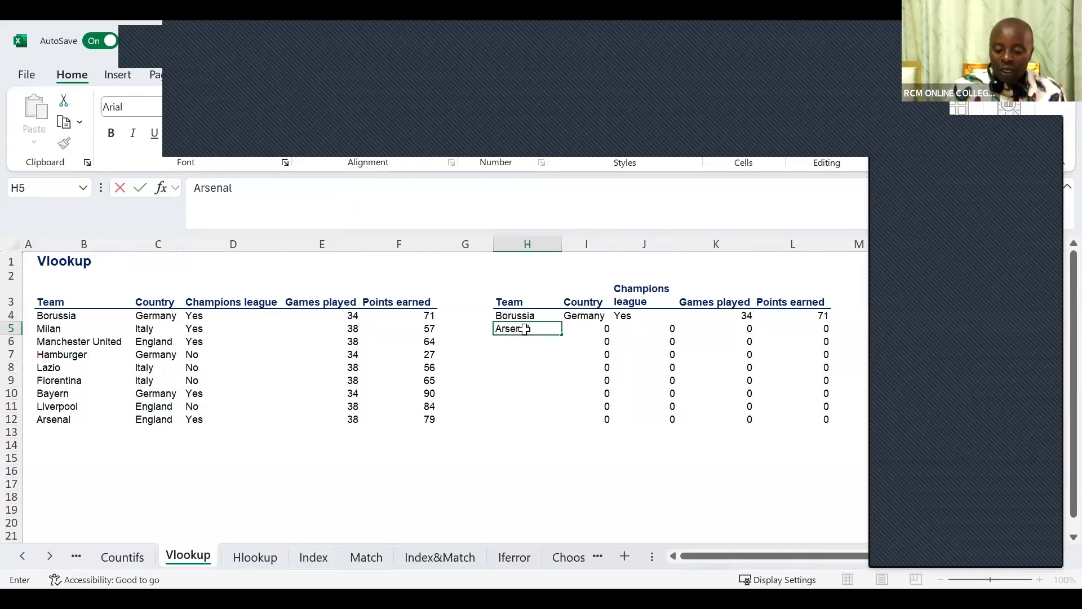
key("Return")
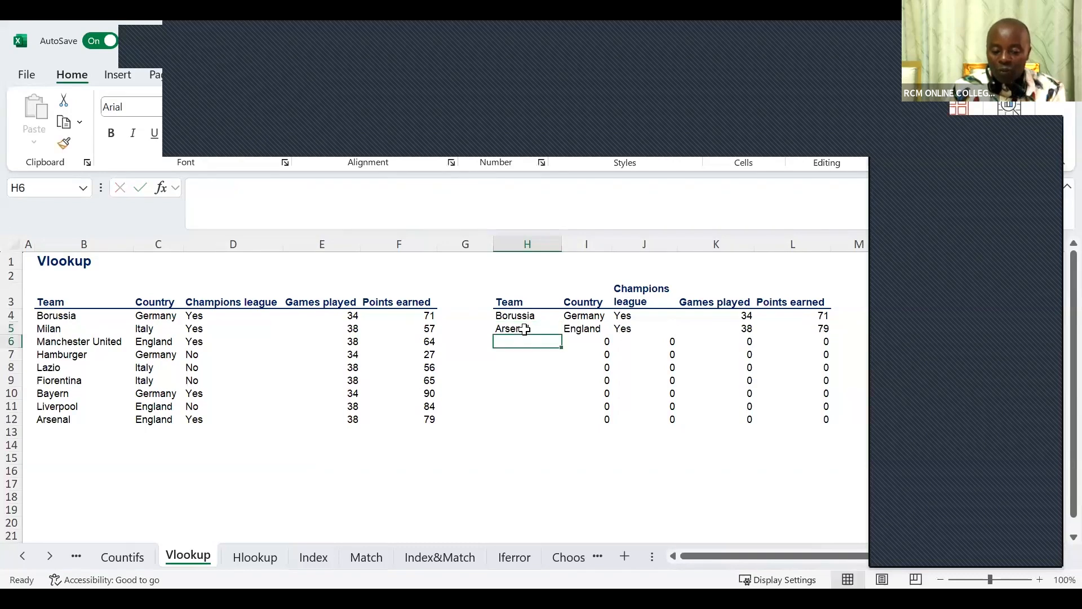
type("Lazio")
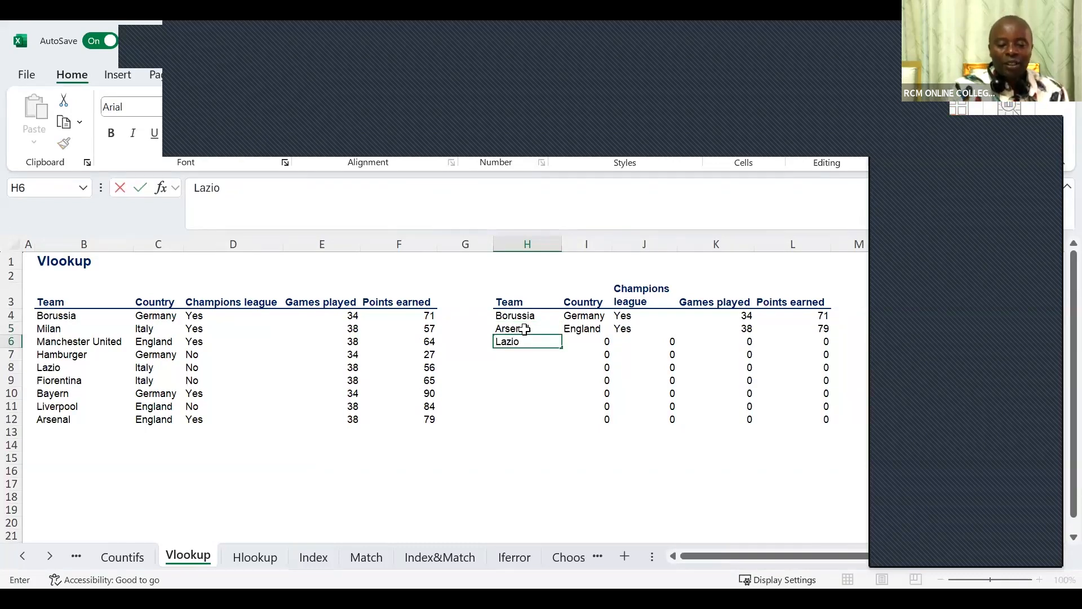
key("Return")
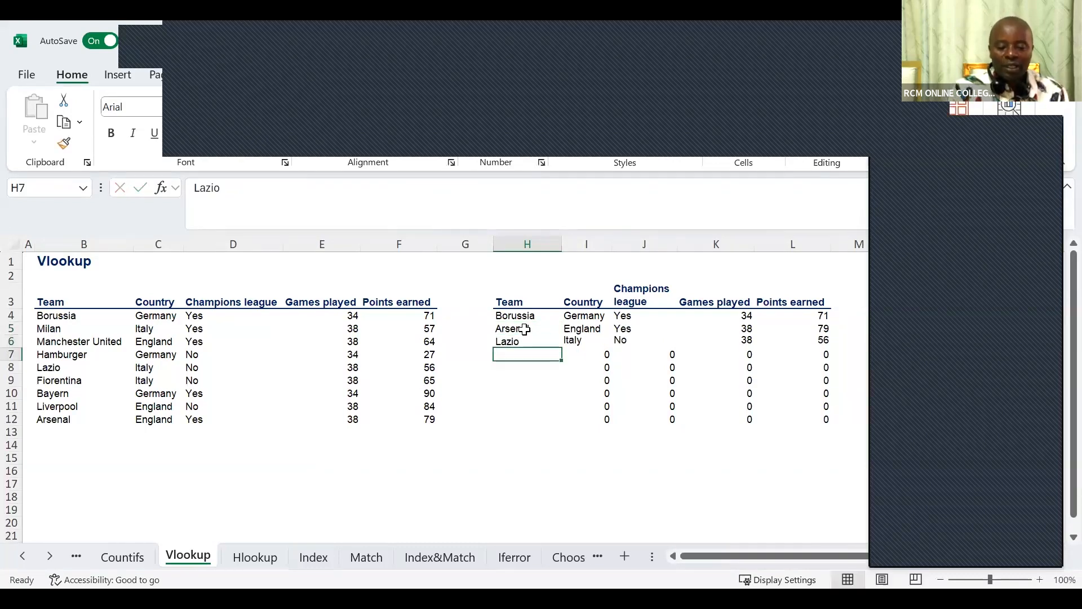